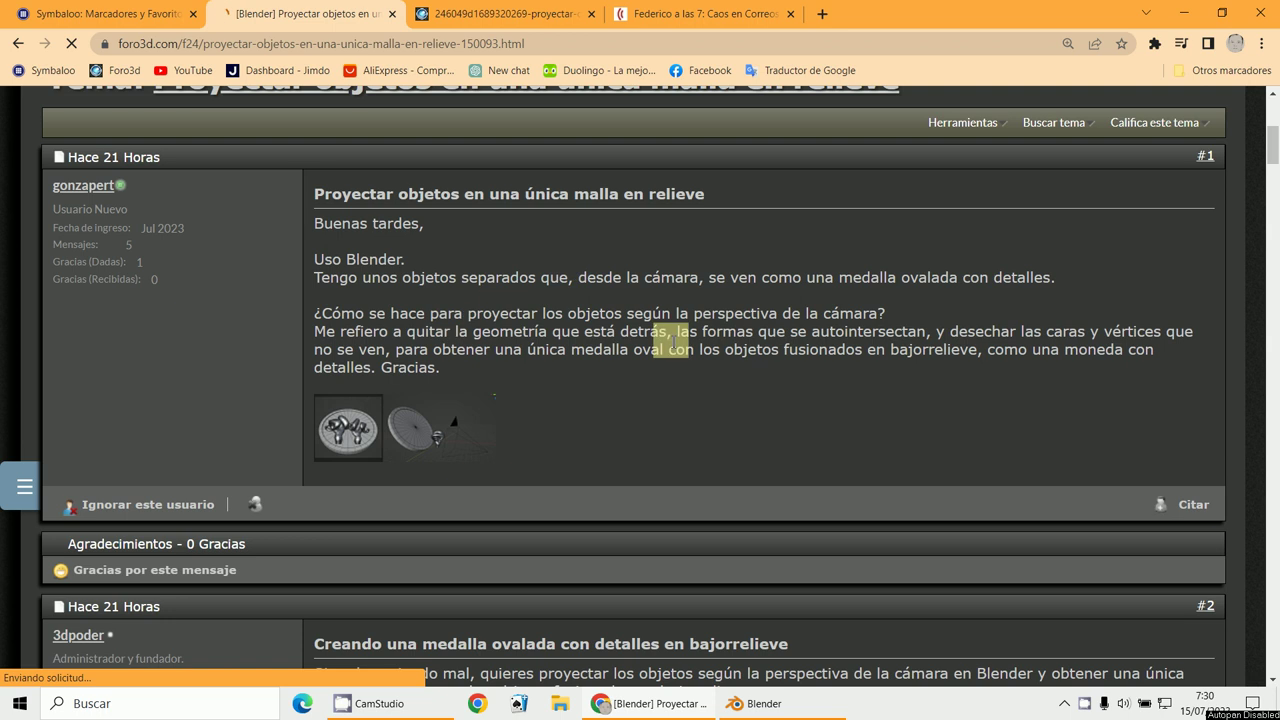
# Read through the forum thread on projecting objects into a single relief mesh, including the Knife Project and Boolean union suggestions.
pyautogui.scroll(-15, 610, 477)
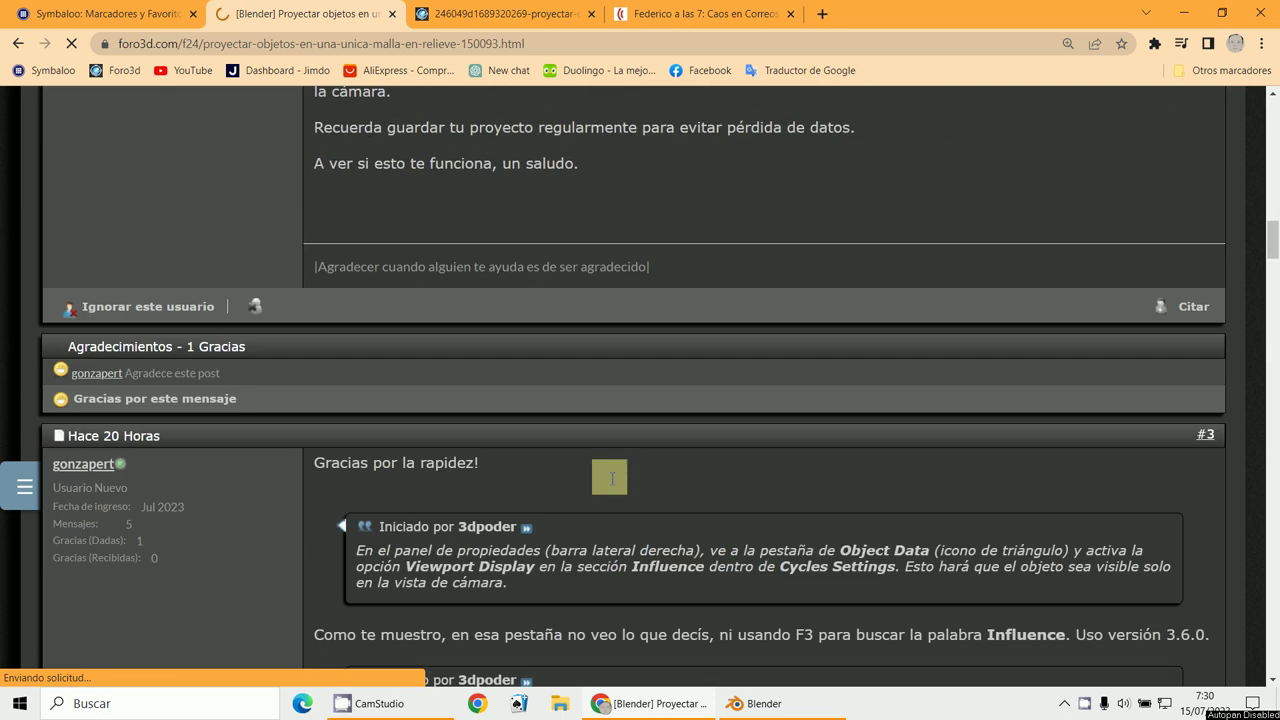
pyautogui.scroll(-20, 612, 478)
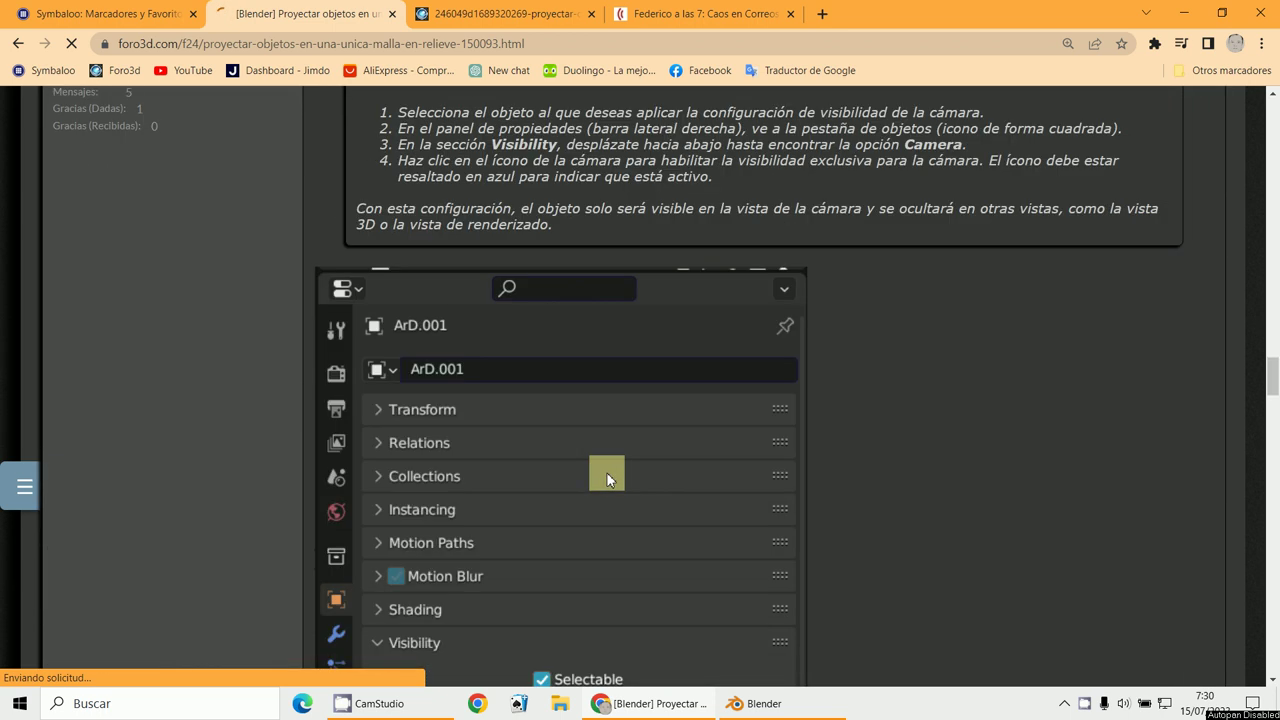
pyautogui.scroll(-20, 607, 477)
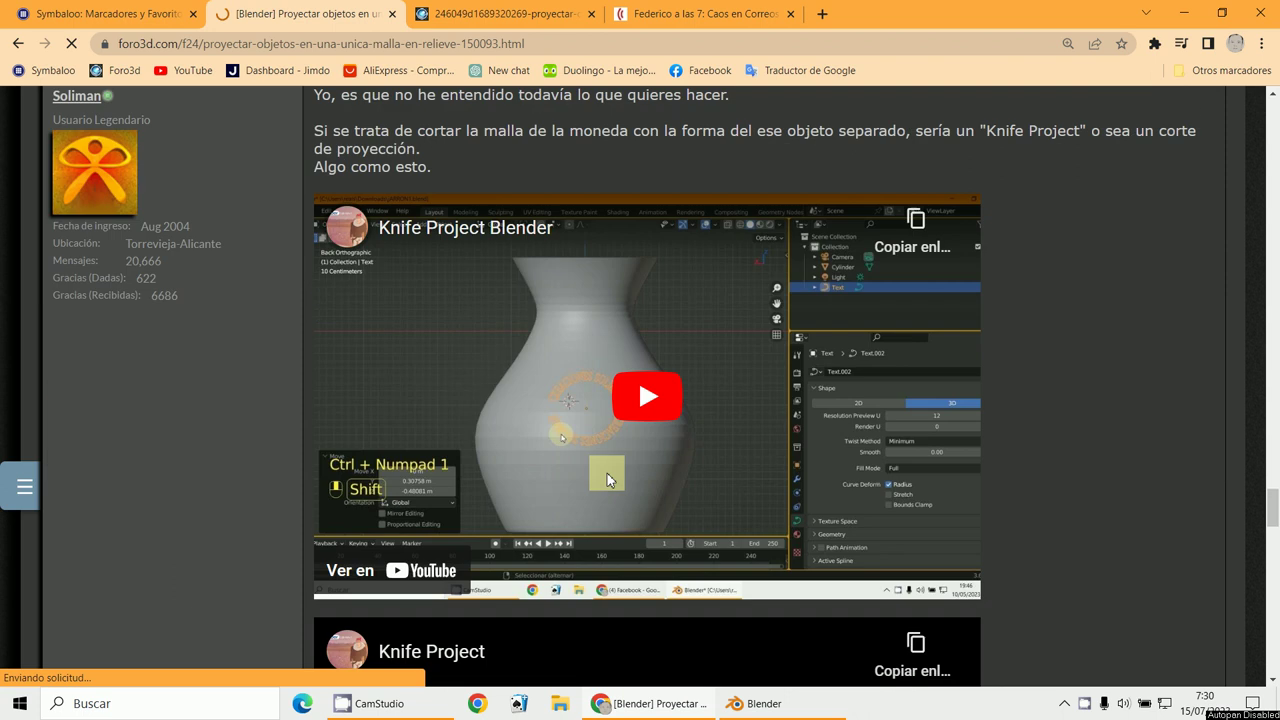
pyautogui.scroll(5, 494, 300)
pyautogui.scroll(-2, 486, 394)
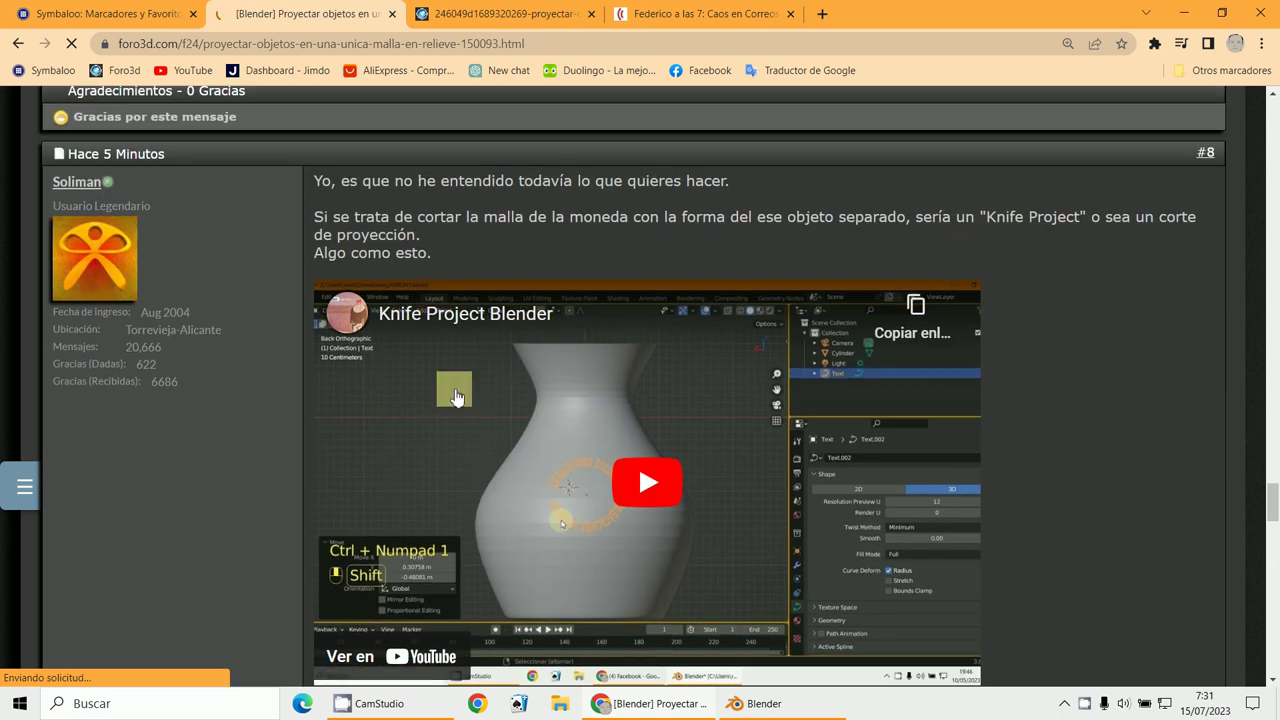
pyautogui.scroll(-1, 520, 440)
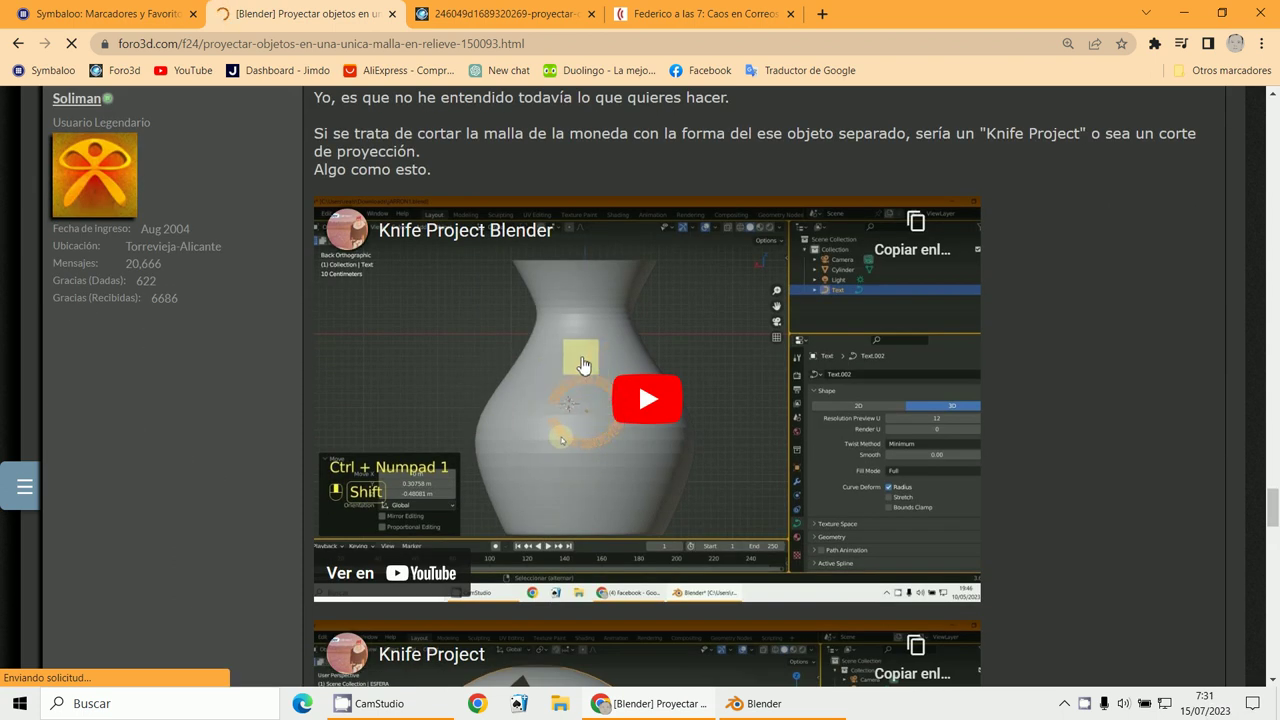
pyautogui.scroll(-2, 582, 432)
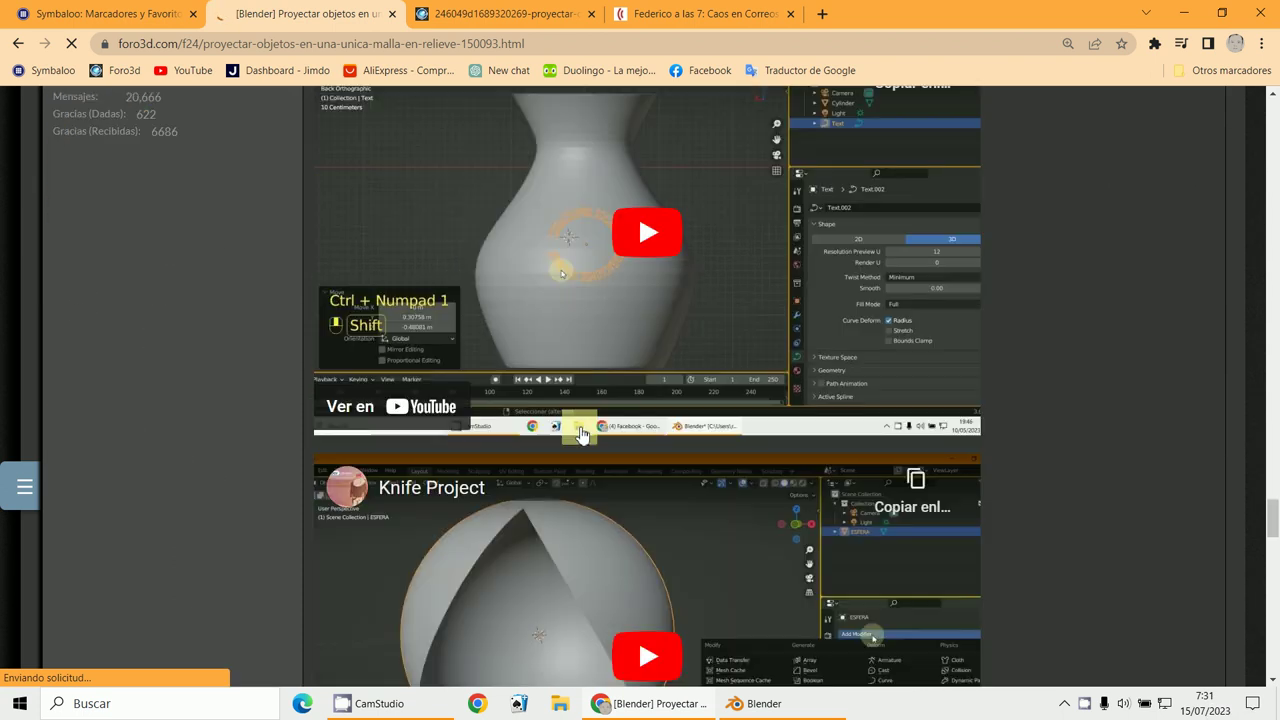
pyautogui.scroll(-3, 579, 430)
pyautogui.scroll(2, 557, 423)
pyautogui.scroll(-3, 537, 420)
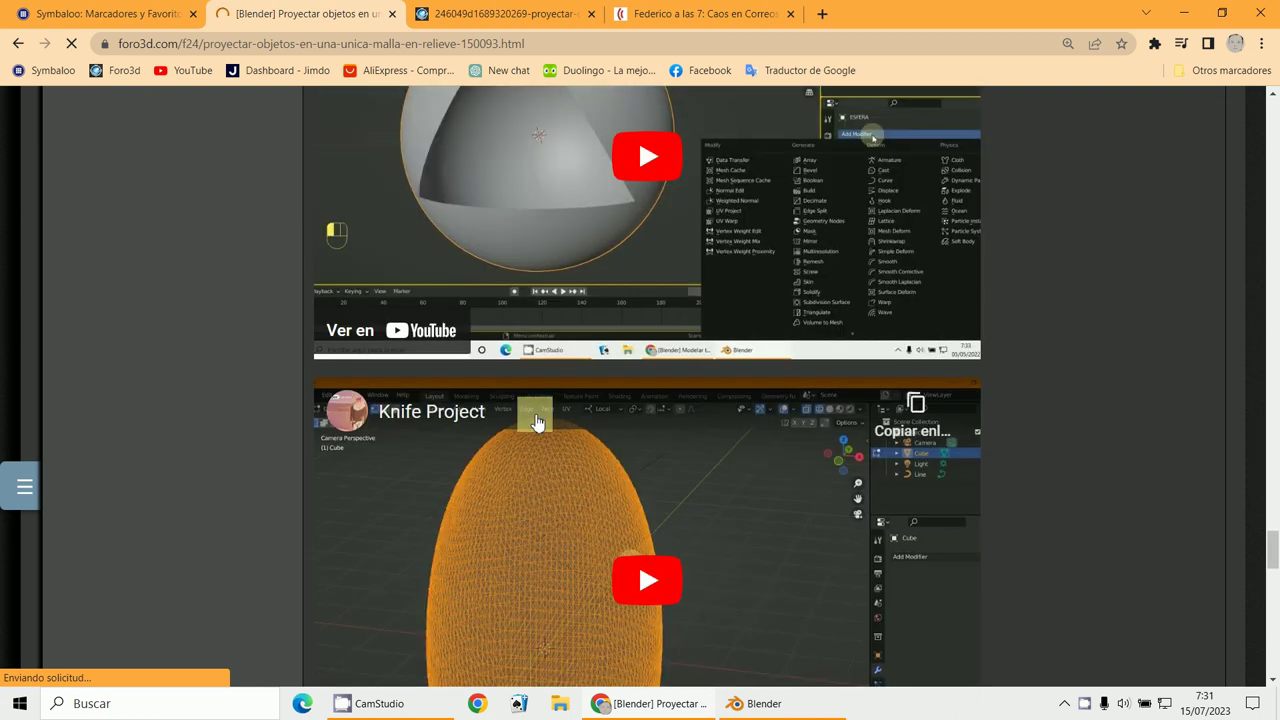
pyautogui.scroll(-12, 537, 420)
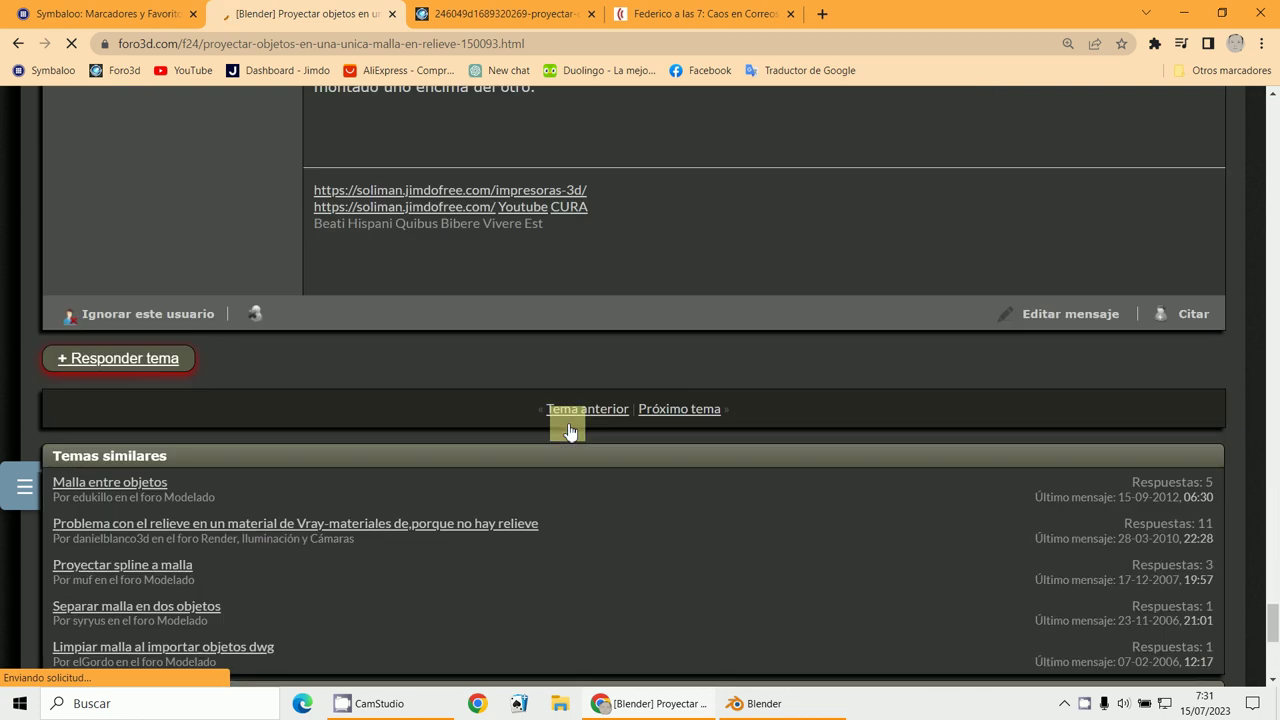
pyautogui.scroll(3, 567, 430)
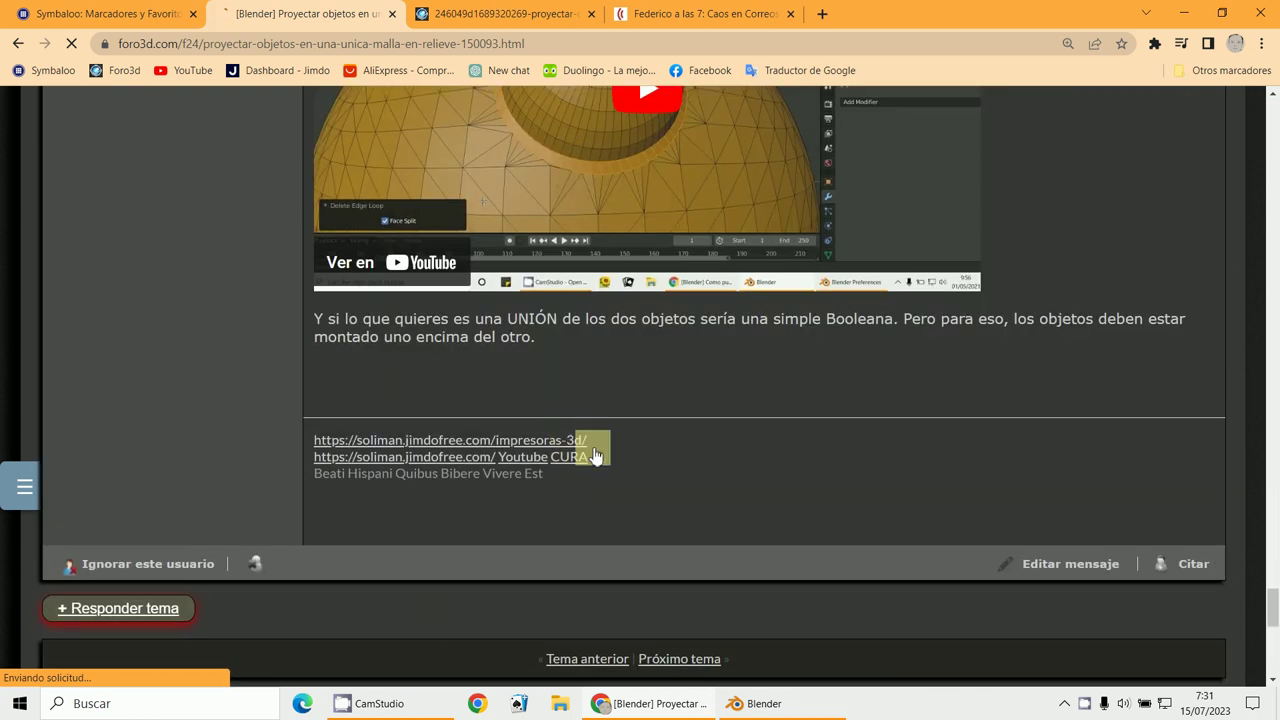
# Switch to Blender and delete the default cube from the scene.
pyautogui.click(735, 705)
pyautogui.click(390, 430)
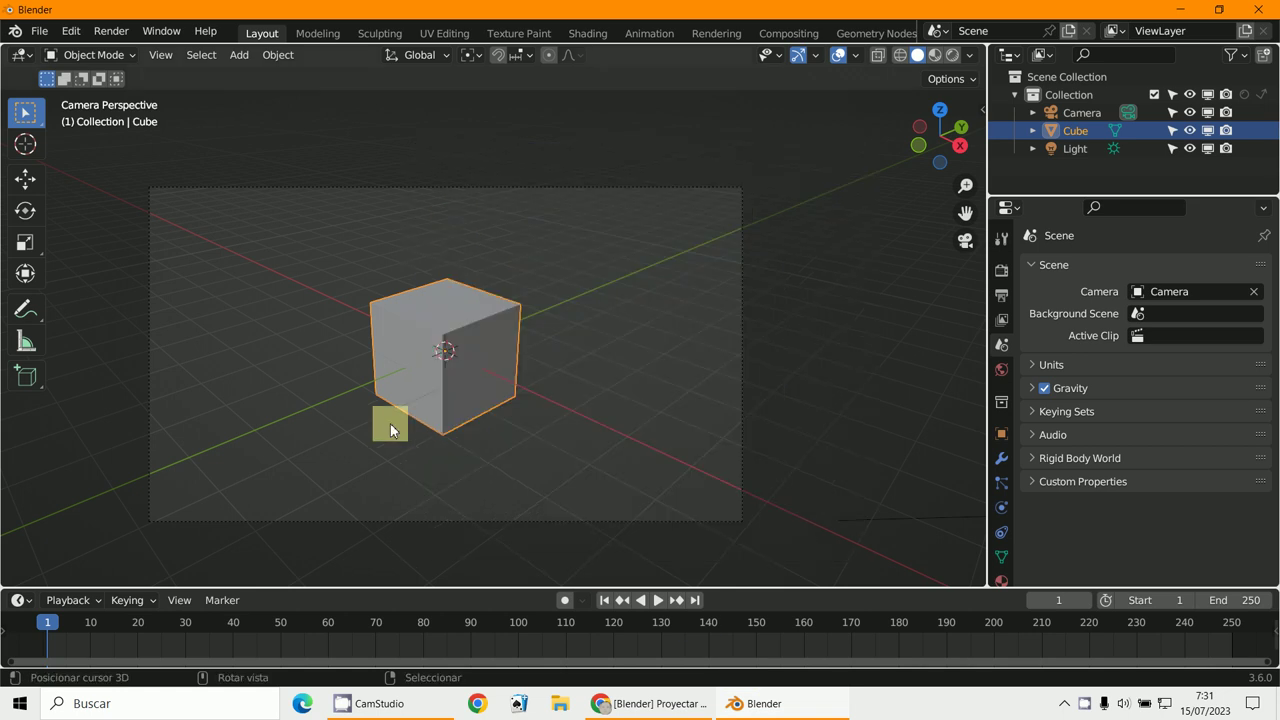
pyautogui.press('x')
pyautogui.click(449, 409)
pyautogui.keyDown('shift'); pyautogui.moveTo(520, 414); pyautogui.dragTo(617, 457, button='middle'); pyautogui.keyUp('shift')
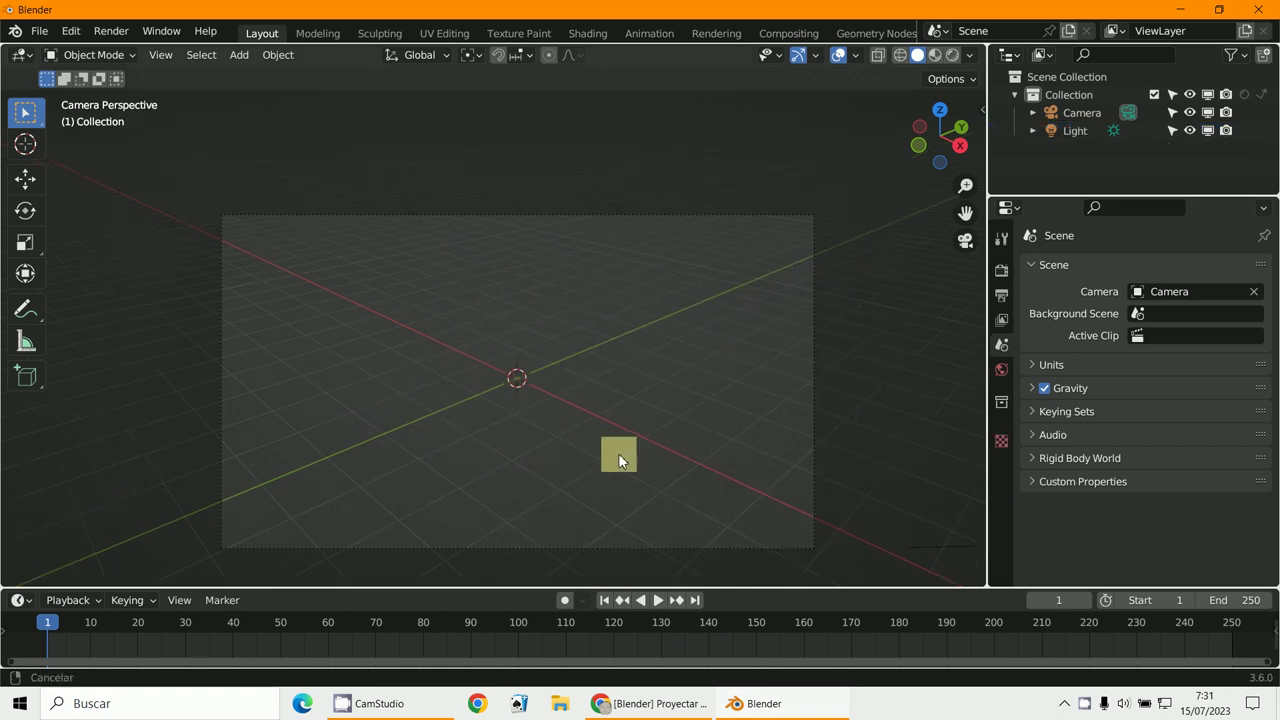
# Add a mesh cylinder, flatten it along Z and scale it up into a thin, wide disc.
pyautogui.click(241, 56)
pyautogui.moveTo(265, 77)
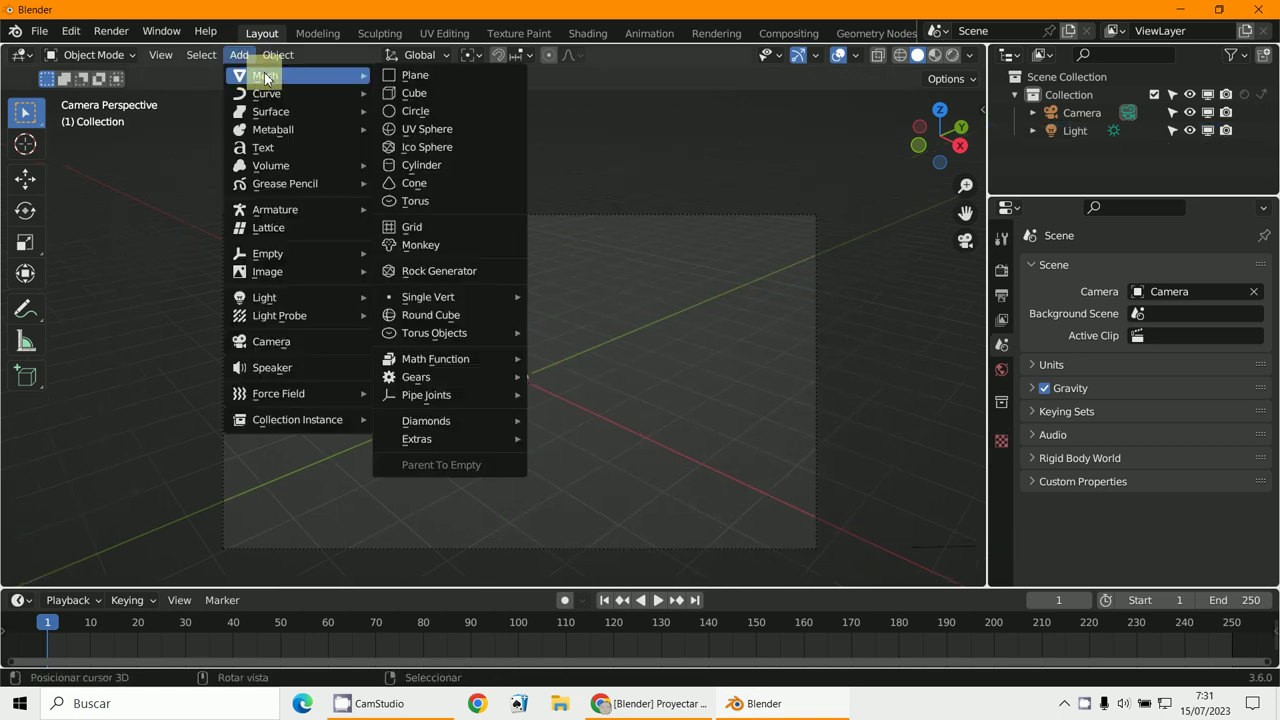
pyautogui.click(449, 165)
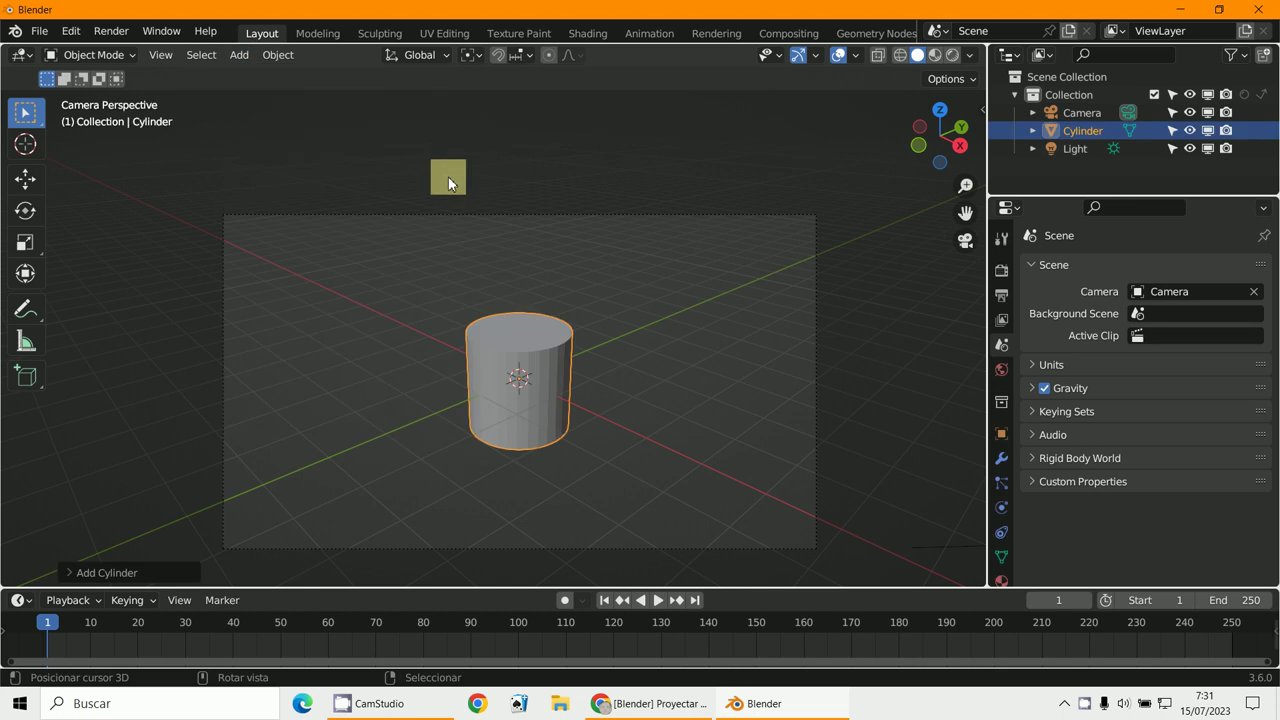
pyautogui.press('s')
pyautogui.press('z')
pyautogui.click(540, 392)
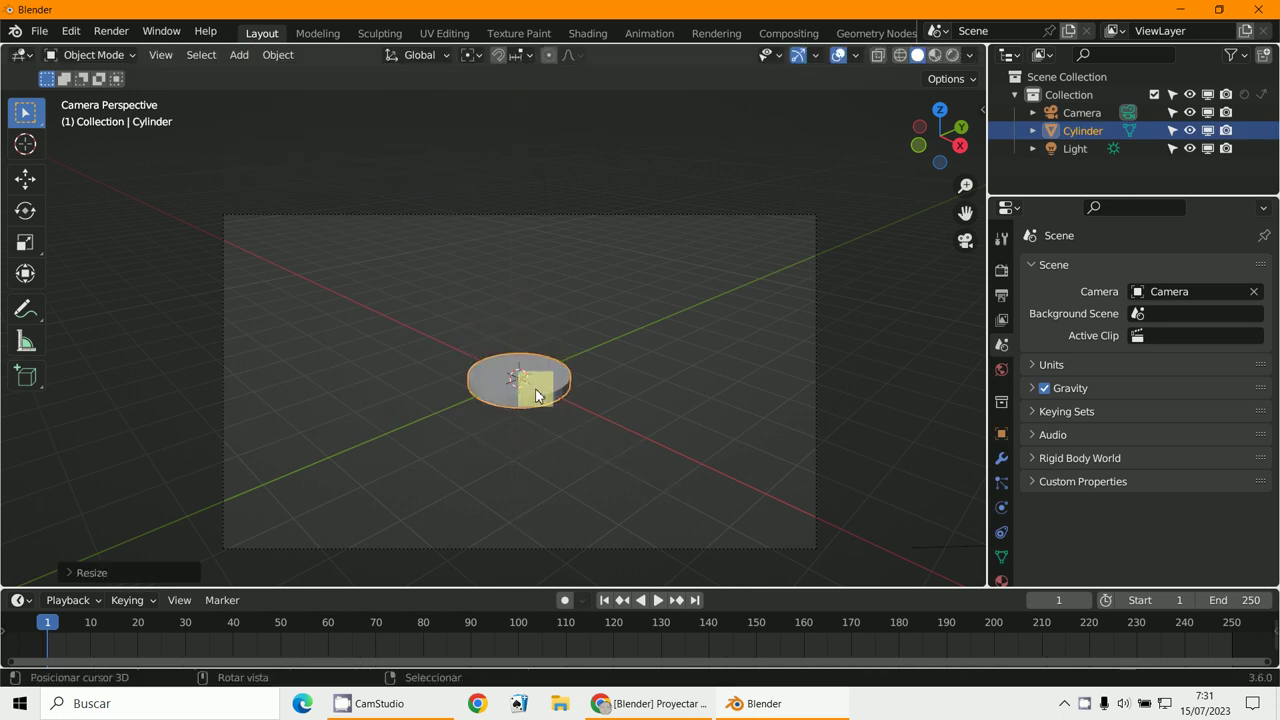
pyautogui.press('s')
pyautogui.click(603, 448)
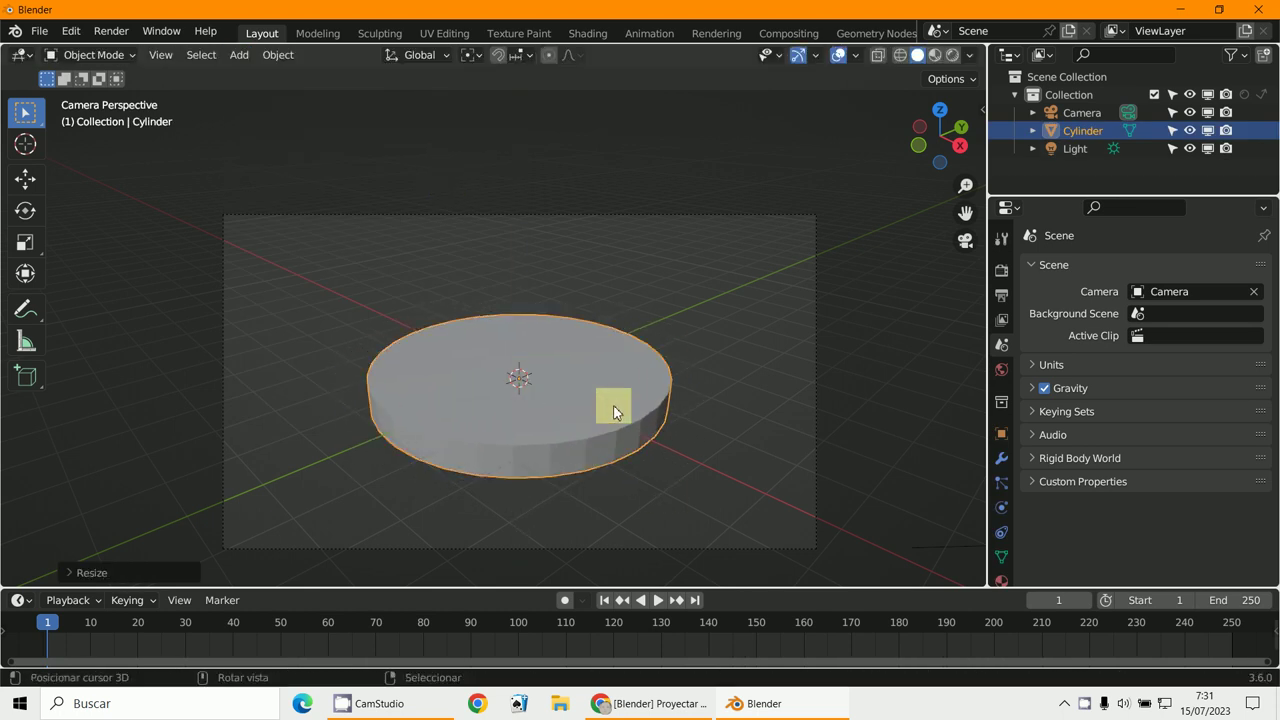
# Add a torus and, in the right side view, raise it a short distance above the disc.
pyautogui.press('KP_3')
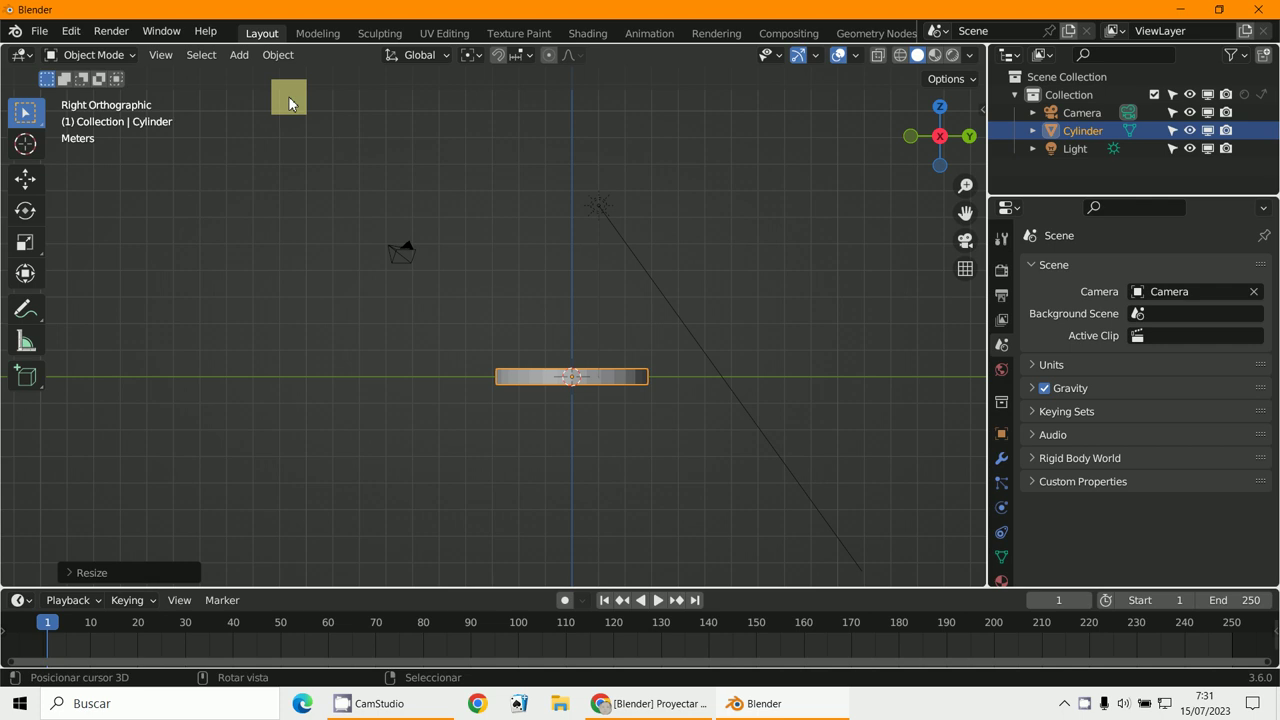
pyautogui.click(239, 55)
pyautogui.moveTo(259, 82)
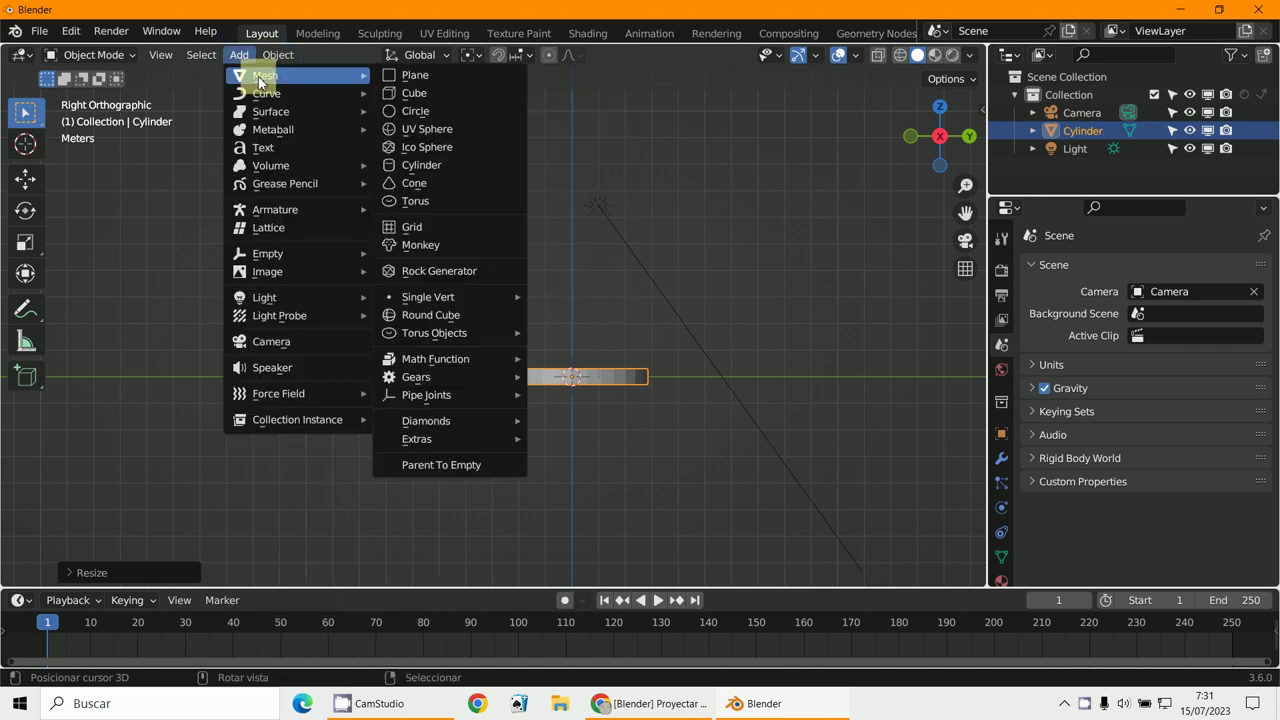
pyautogui.click(437, 202)
pyautogui.moveTo(581, 390); pyautogui.dragTo(577, 340)
pyautogui.moveTo(611, 360); pyautogui.dragTo(676, 318, button='middle')
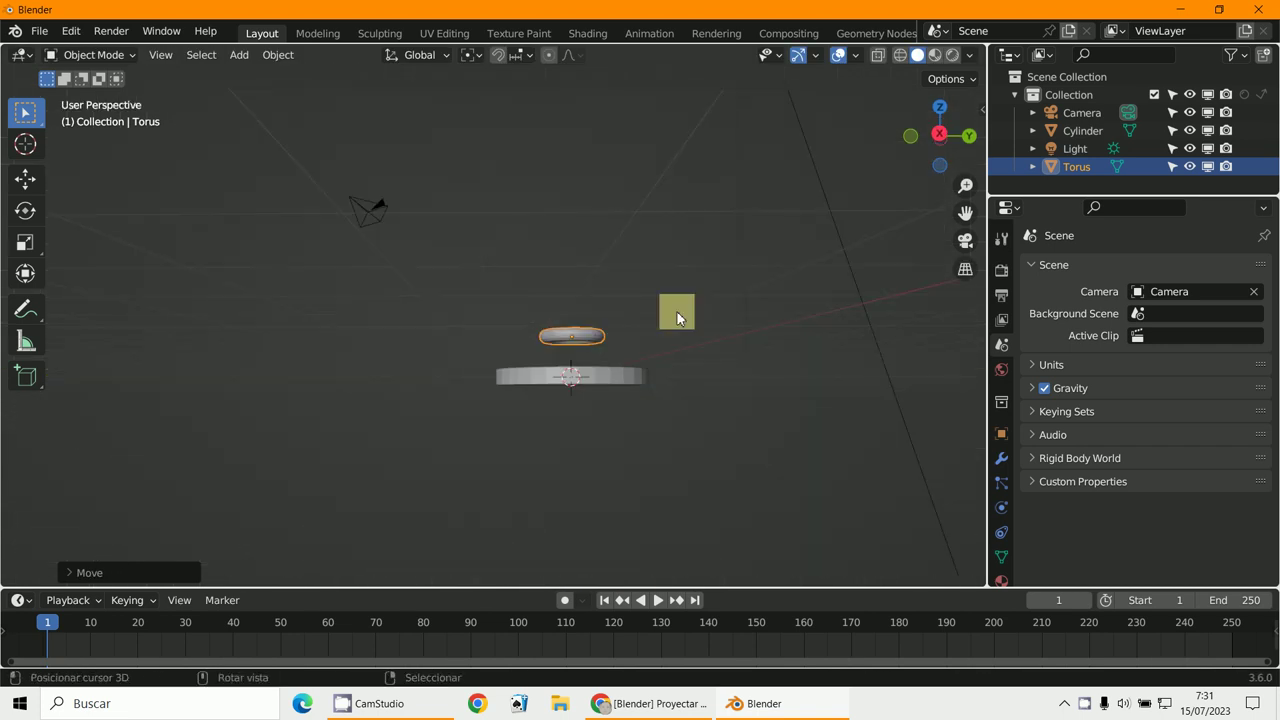
# Duplicate the torus with an offset along X, and tilt the copy in the right side view so the rings interlock.
pyautogui.press('KP_7')
pyautogui.hotkey('shift', 'd')
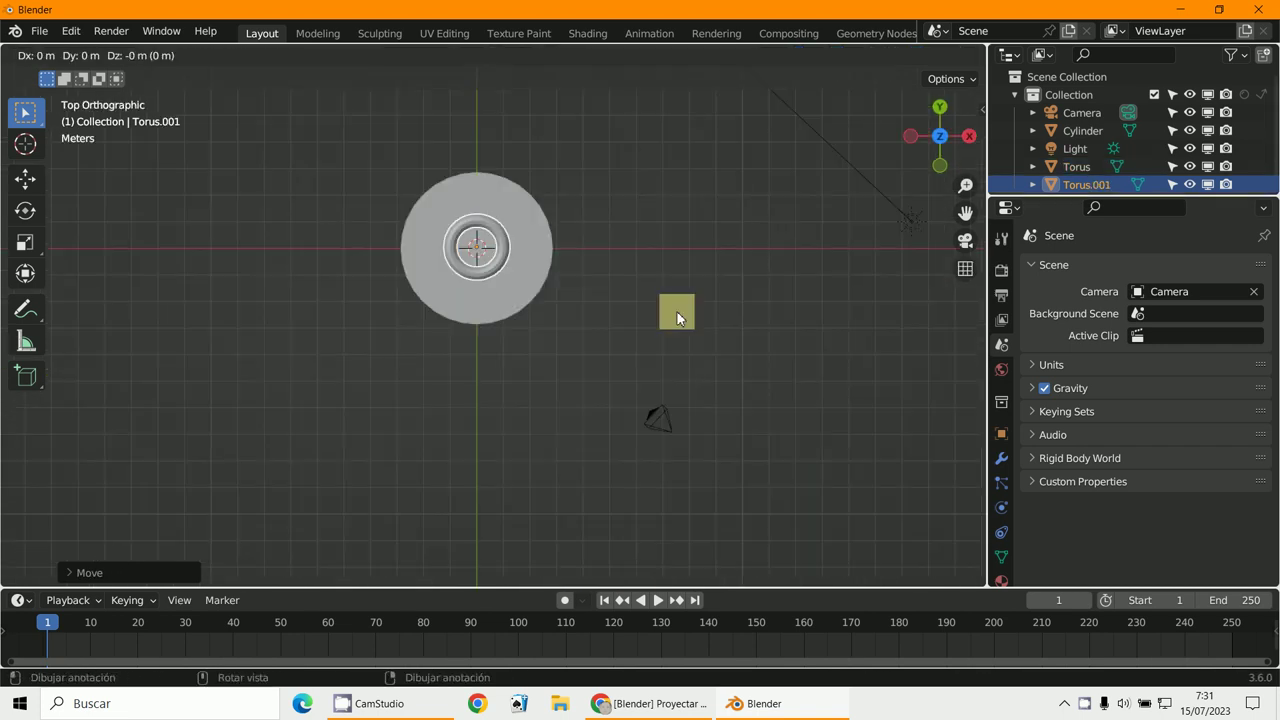
pyautogui.press('x')
pyautogui.click(704, 309)
pyautogui.press('KP_3')
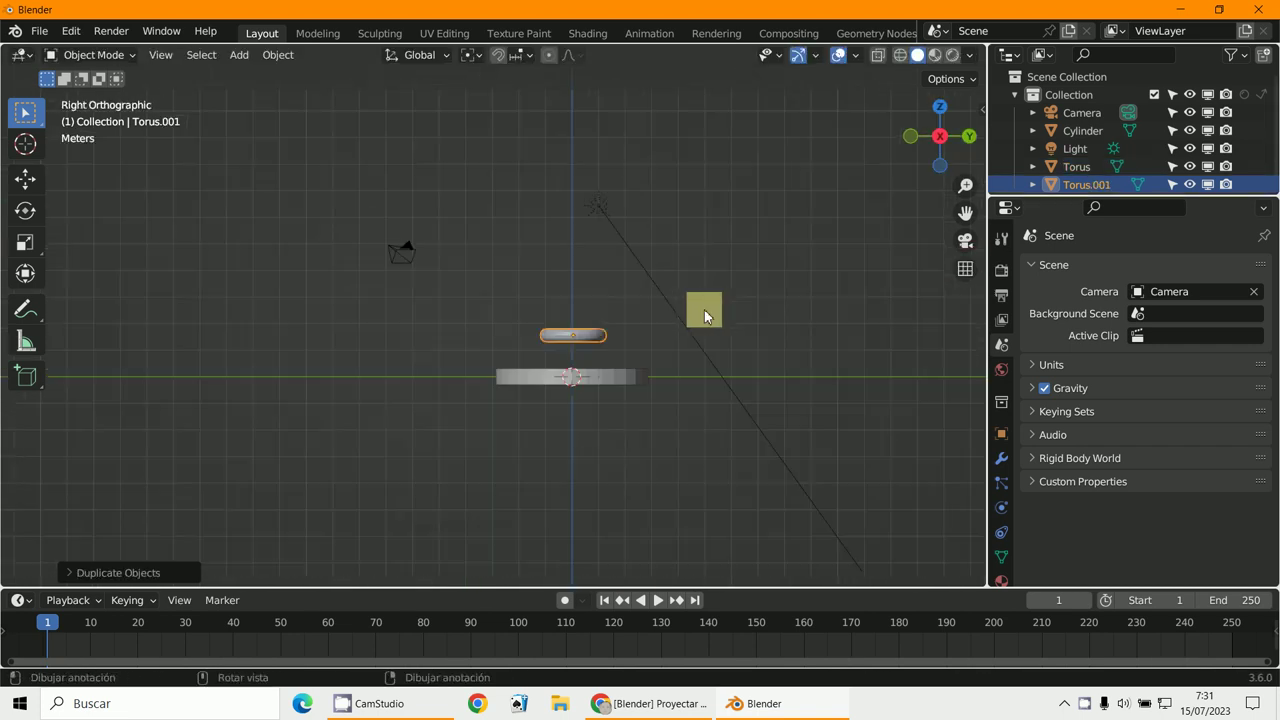
pyautogui.press('r')
pyautogui.click(620, 376)
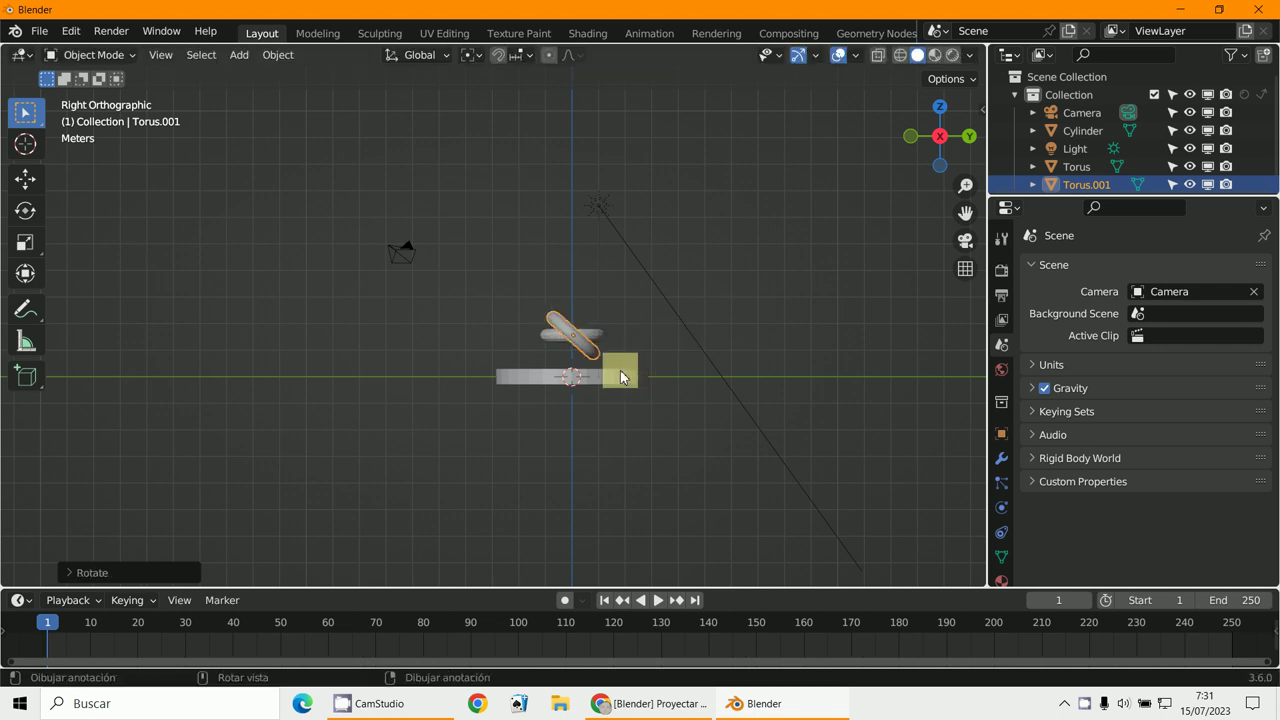
pyautogui.moveTo(620, 376); pyautogui.dragTo(455, 298, button='middle')
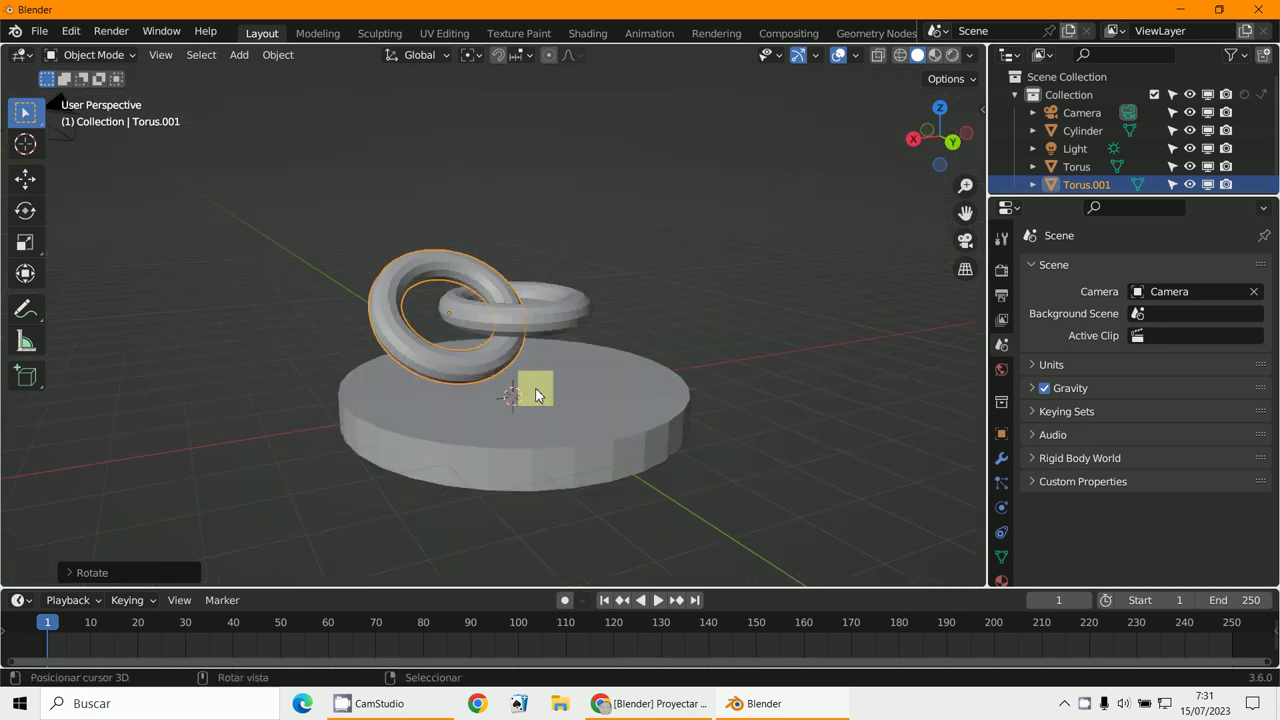
# Scale both tori together to about 0.62 and move them over the disc, checking their placement through the camera.
pyautogui.keyDown('shift'); pyautogui.click(543, 321); pyautogui.keyUp('shift')
pyautogui.press('s')
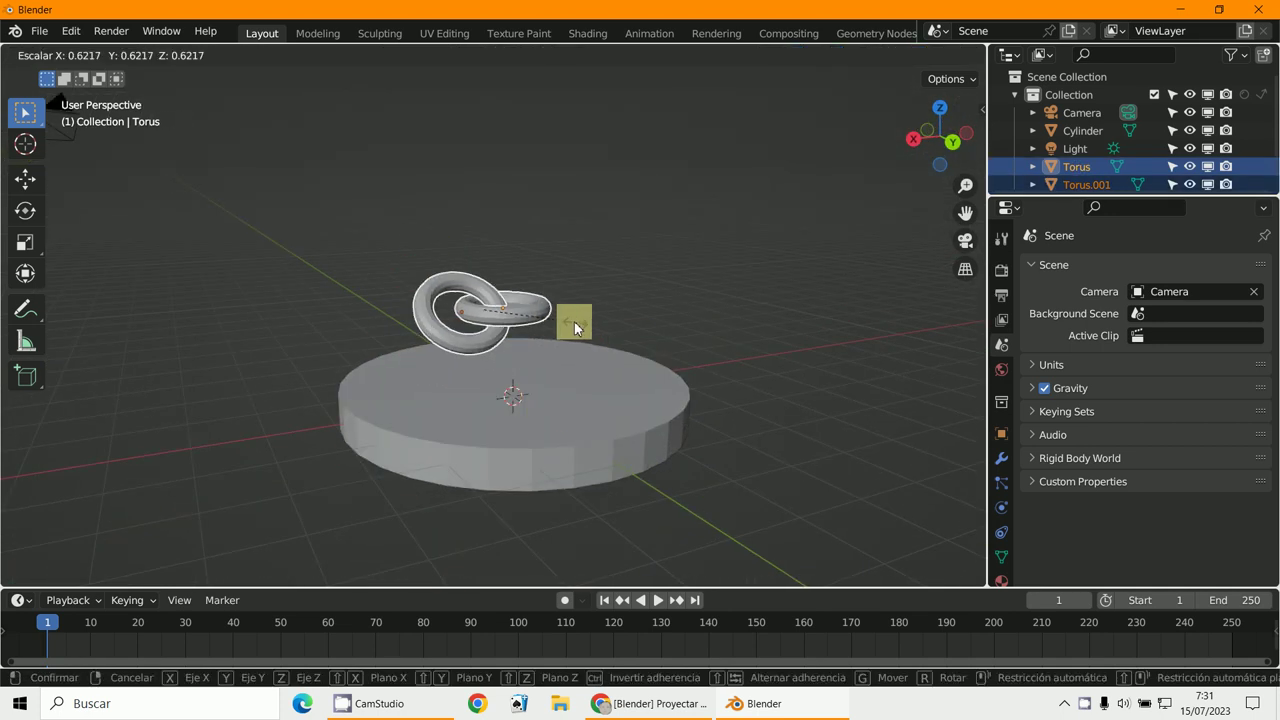
pyautogui.click(571, 323)
pyautogui.press('g')
pyautogui.click(591, 336)
pyautogui.press('KP_0')
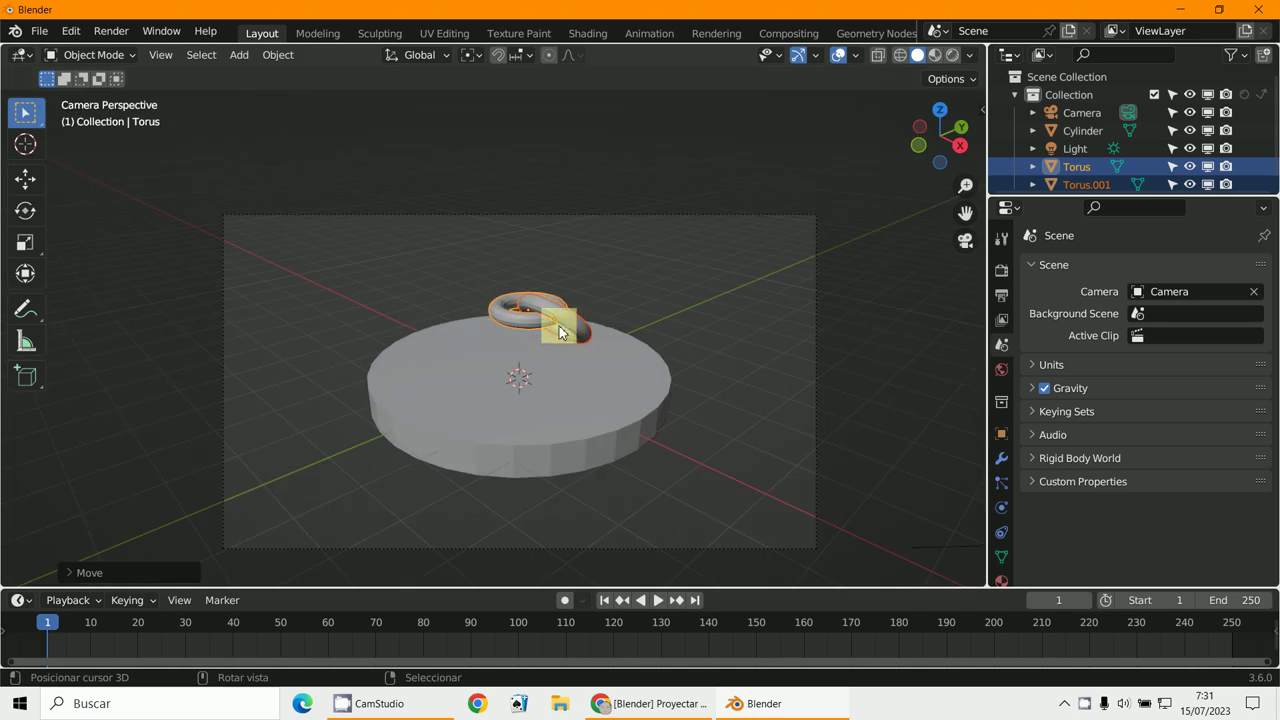
pyautogui.moveTo(552, 401); pyautogui.dragTo(616, 336, button='middle')
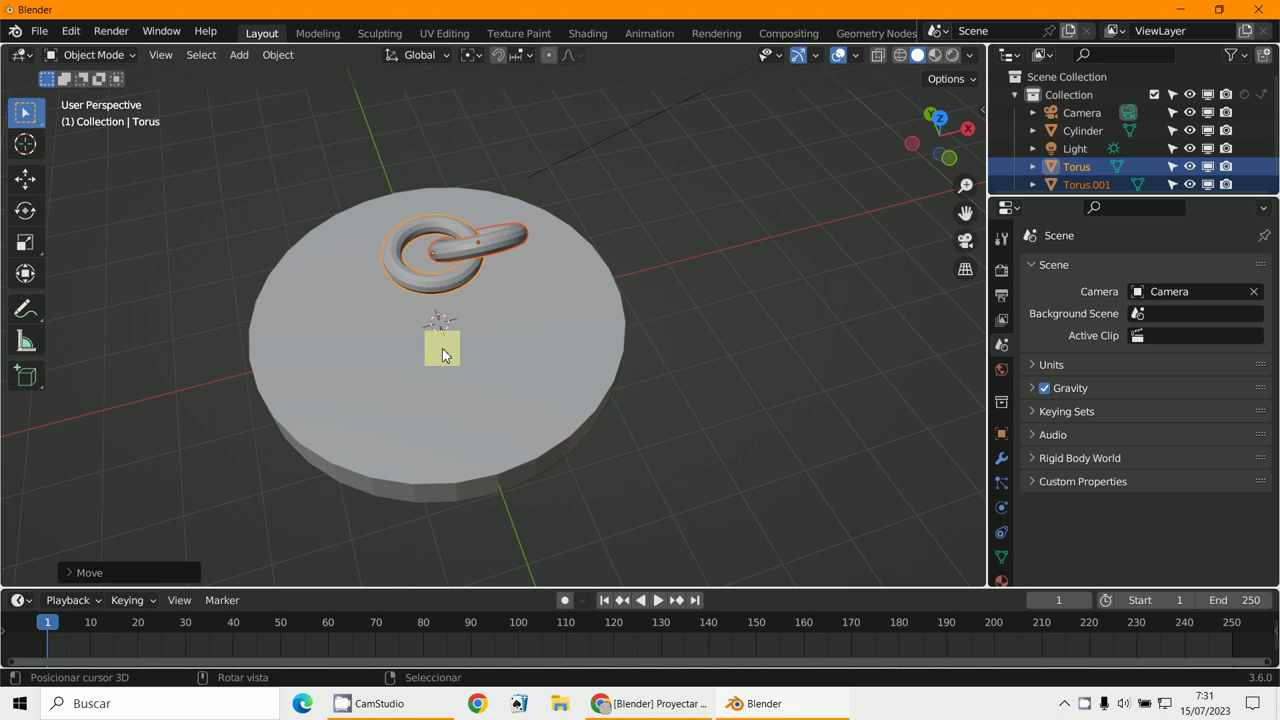
pyautogui.moveTo(651, 264); pyautogui.dragTo(499, 283, button='middle')
pyautogui.scroll(-2, 499, 283)
pyautogui.press('KP_0')
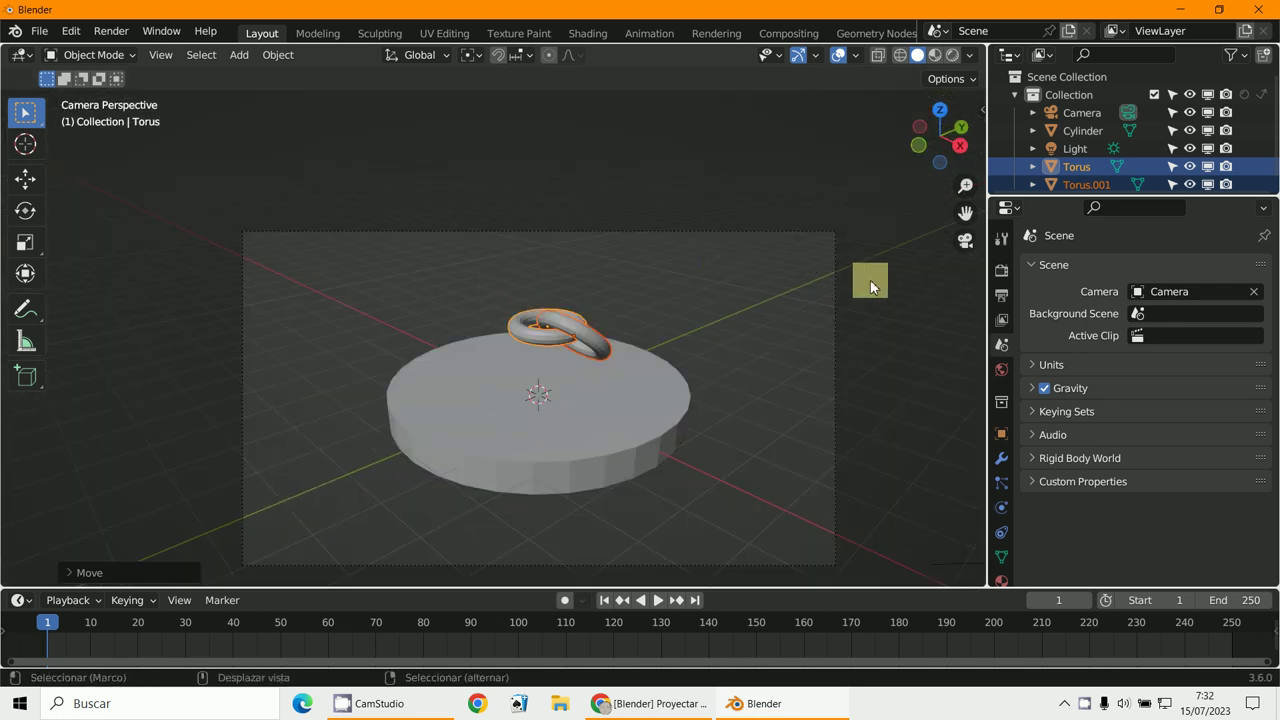
pyautogui.scroll(2, 870, 280)
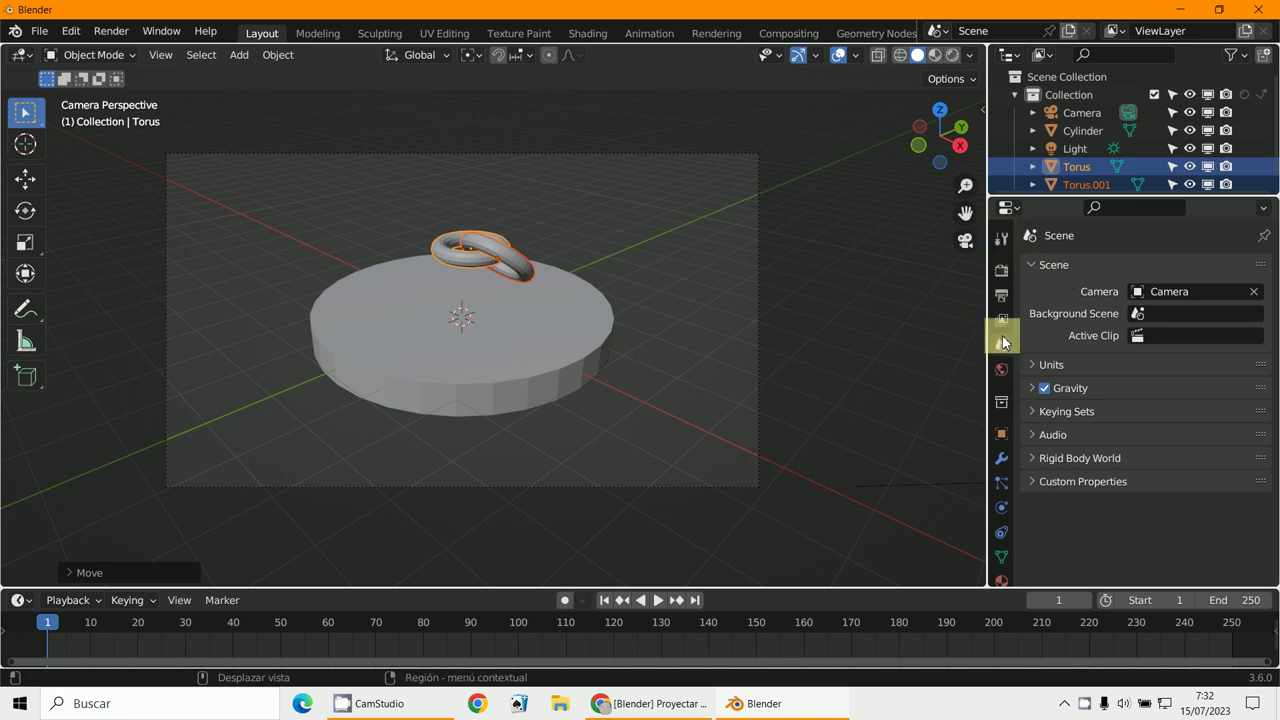
pyautogui.click(1001, 458)
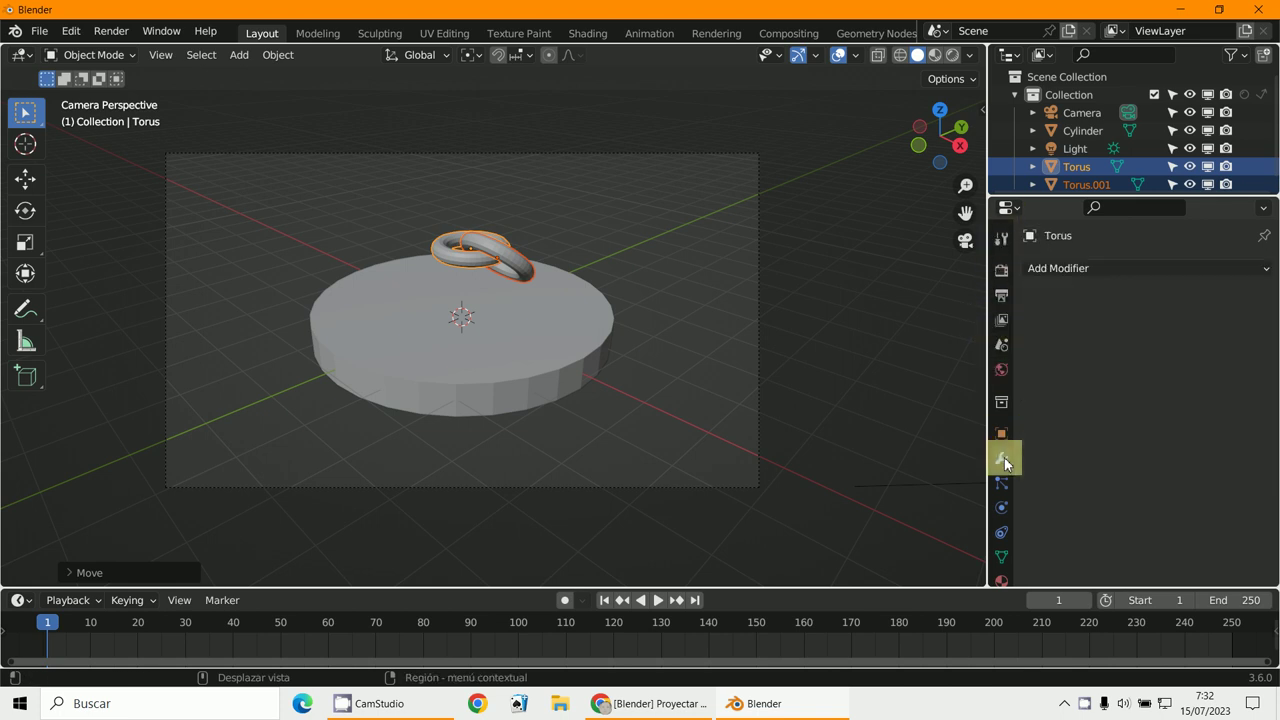
pyautogui.click(1062, 268)
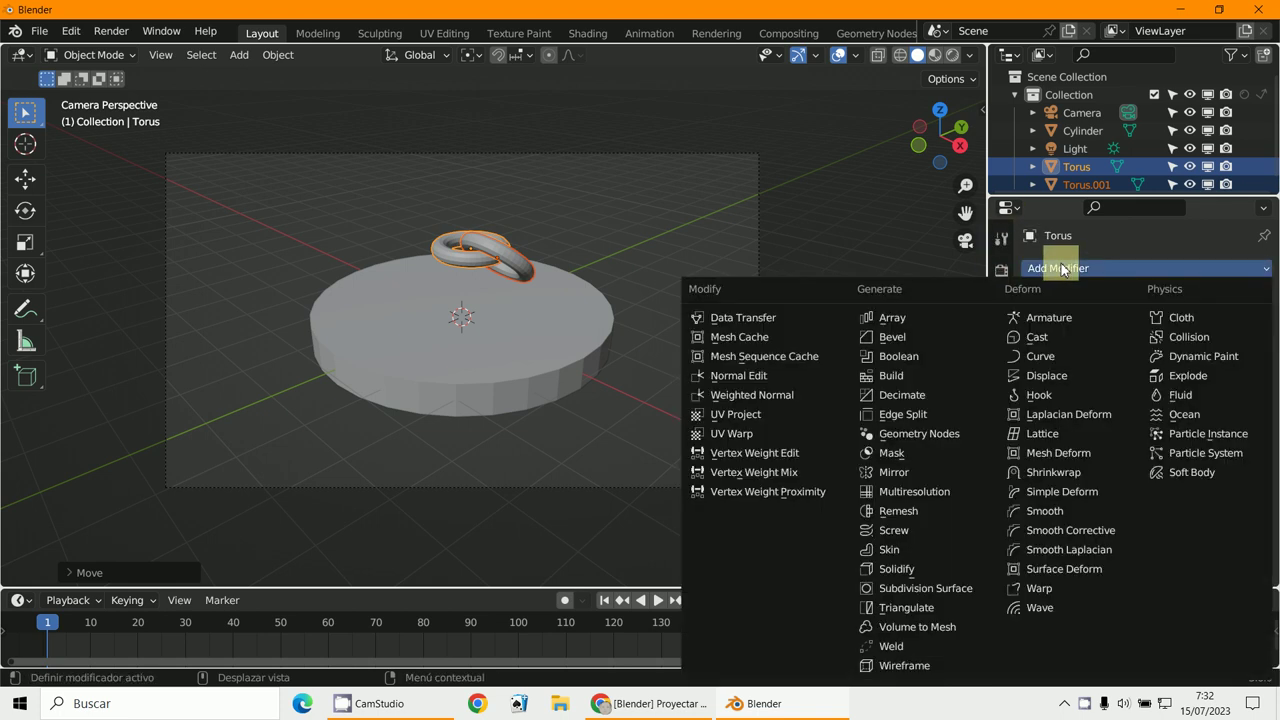
pyautogui.click(901, 358)
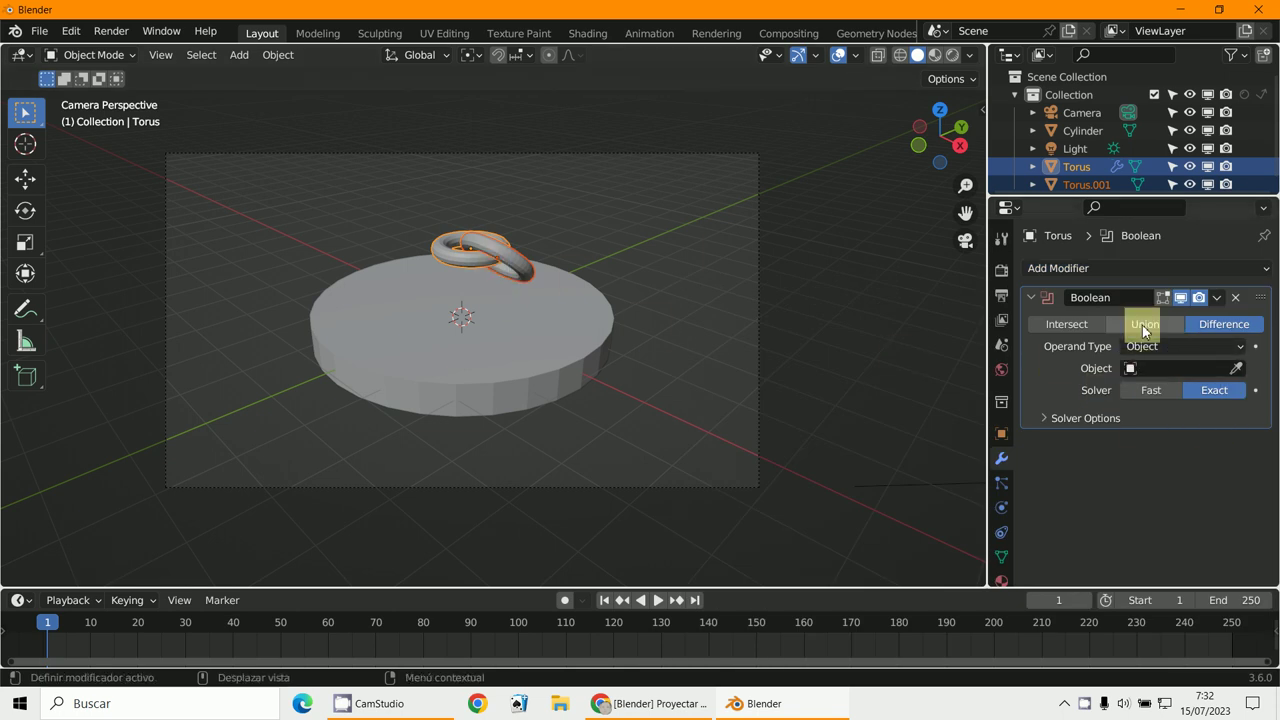
pyautogui.click(1238, 300)
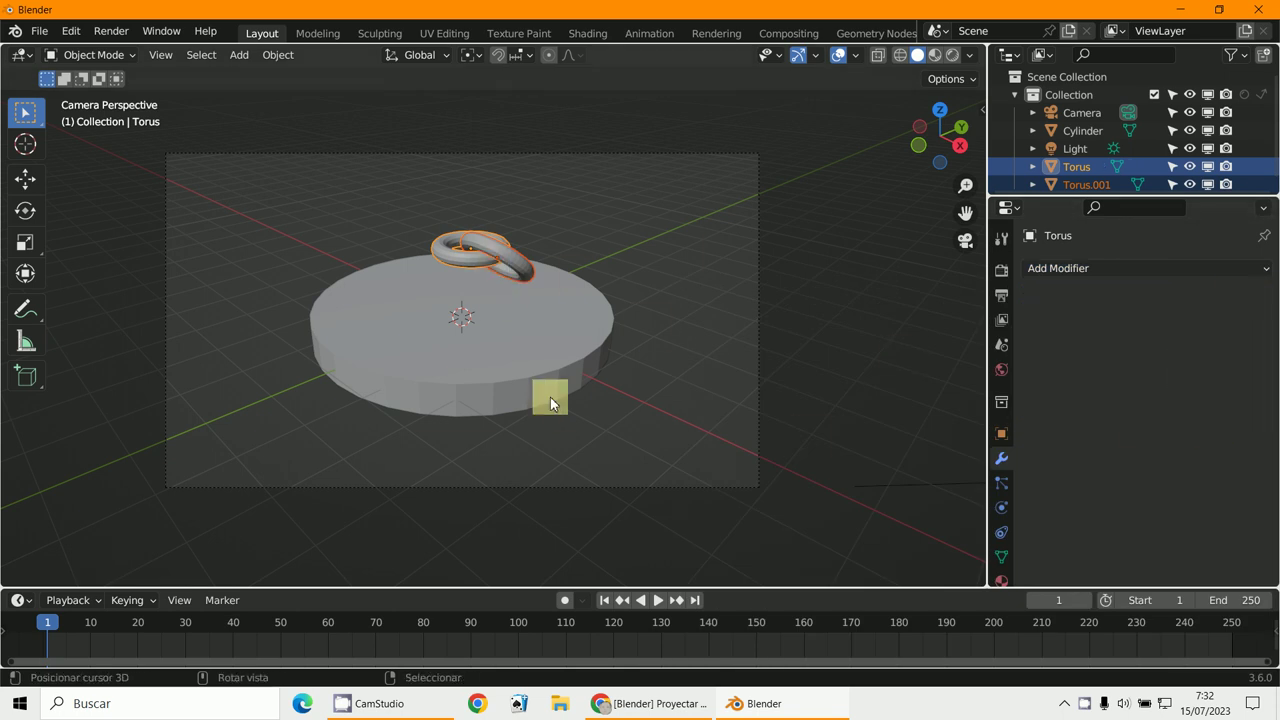
# Open the add-on preferences and search for "bool" to check the Bool Tool add-on.
pyautogui.keyDown('shift'); pyautogui.moveTo(549, 394); pyautogui.dragTo(616, 391, button='middle'); pyautogui.keyUp('shift')
pyautogui.keyDown('shift'); pyautogui.moveTo(766, 378); pyautogui.dragTo(698, 365, button='middle'); pyautogui.keyUp('shift')
pyautogui.scroll(3, 702, 355)
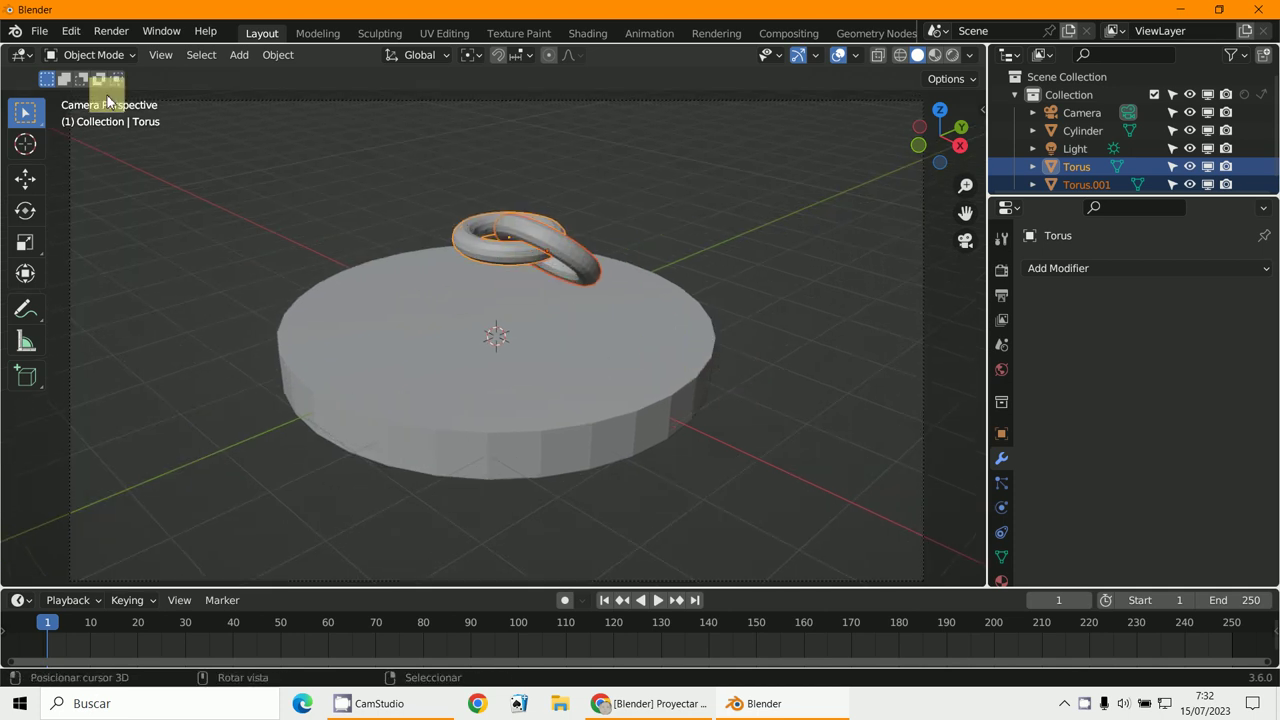
pyautogui.click(75, 33)
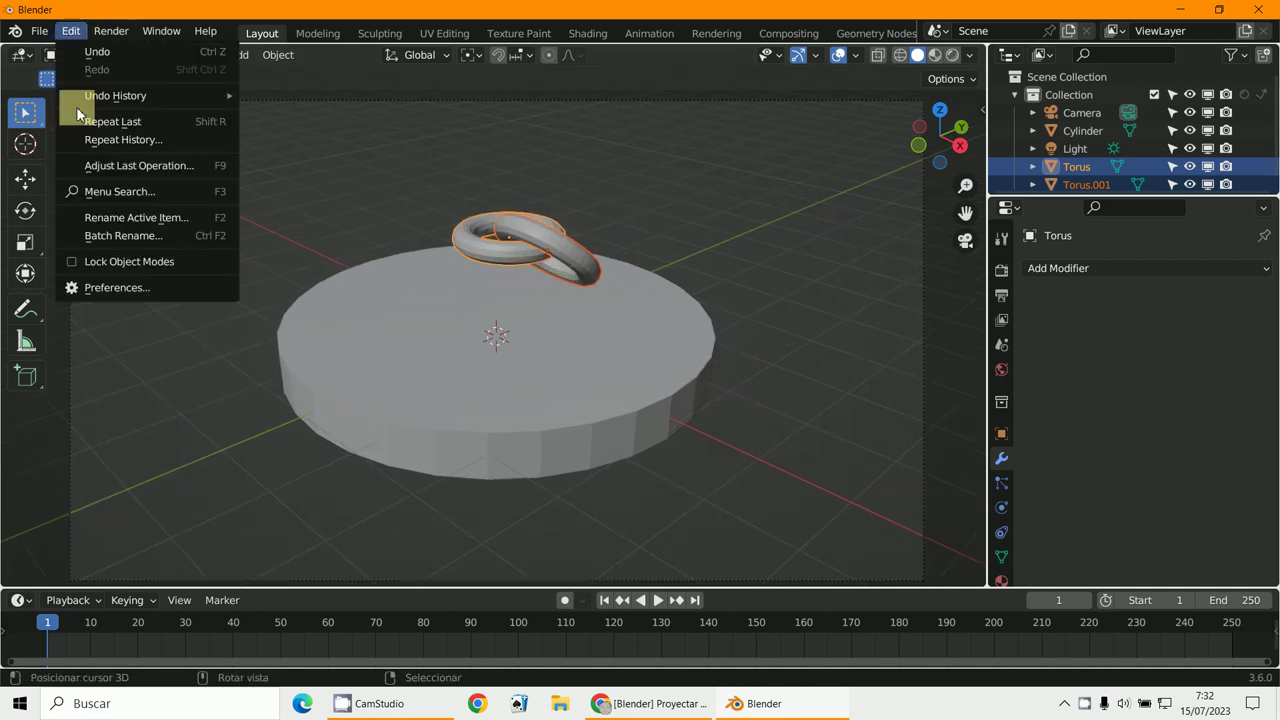
pyautogui.click(89, 290)
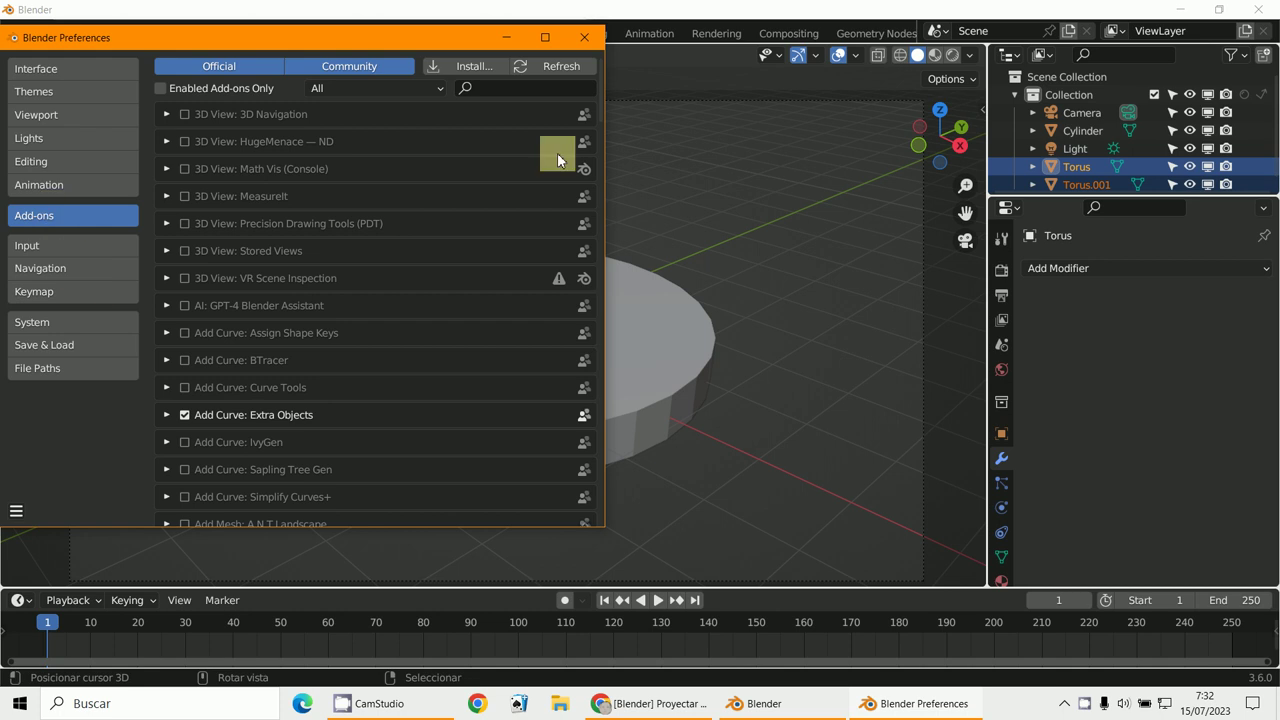
pyautogui.click(532, 88)
pyautogui.write('bool')
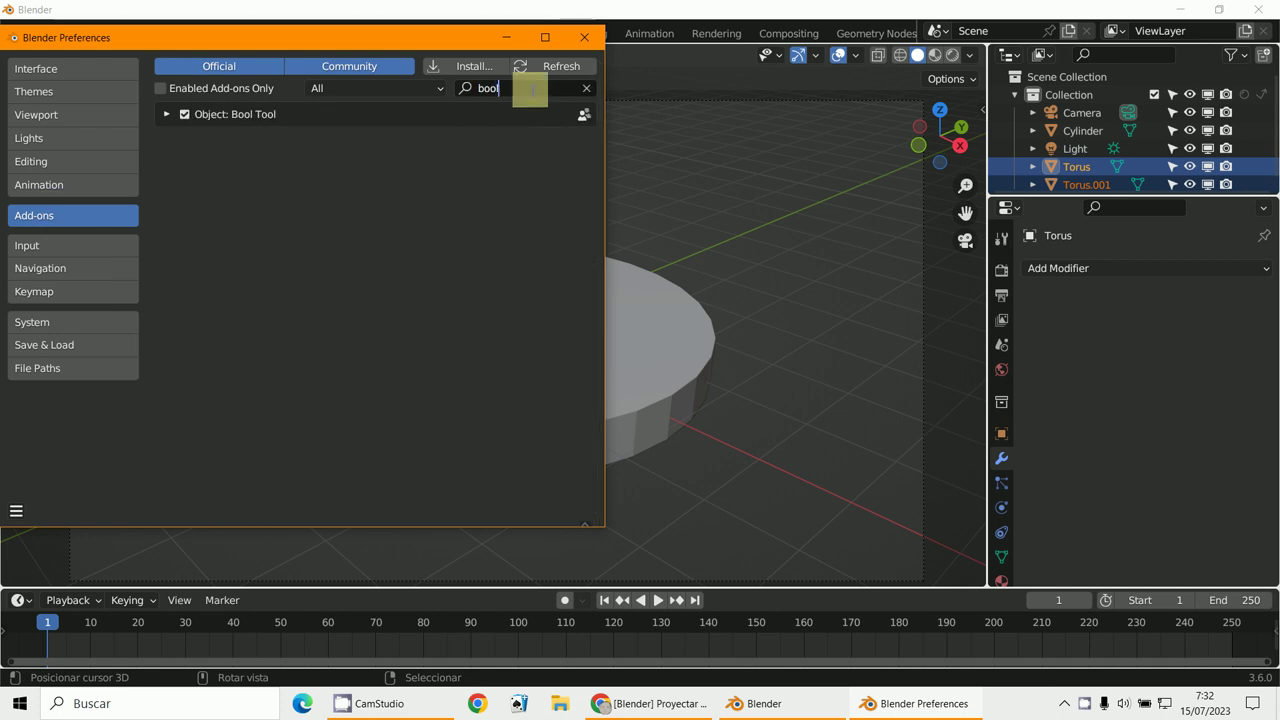
# Review the Bool Tool add-on's details, close the preferences and show the Bool Tool operations in the 3D view's sidebar.
pyautogui.press('Return')
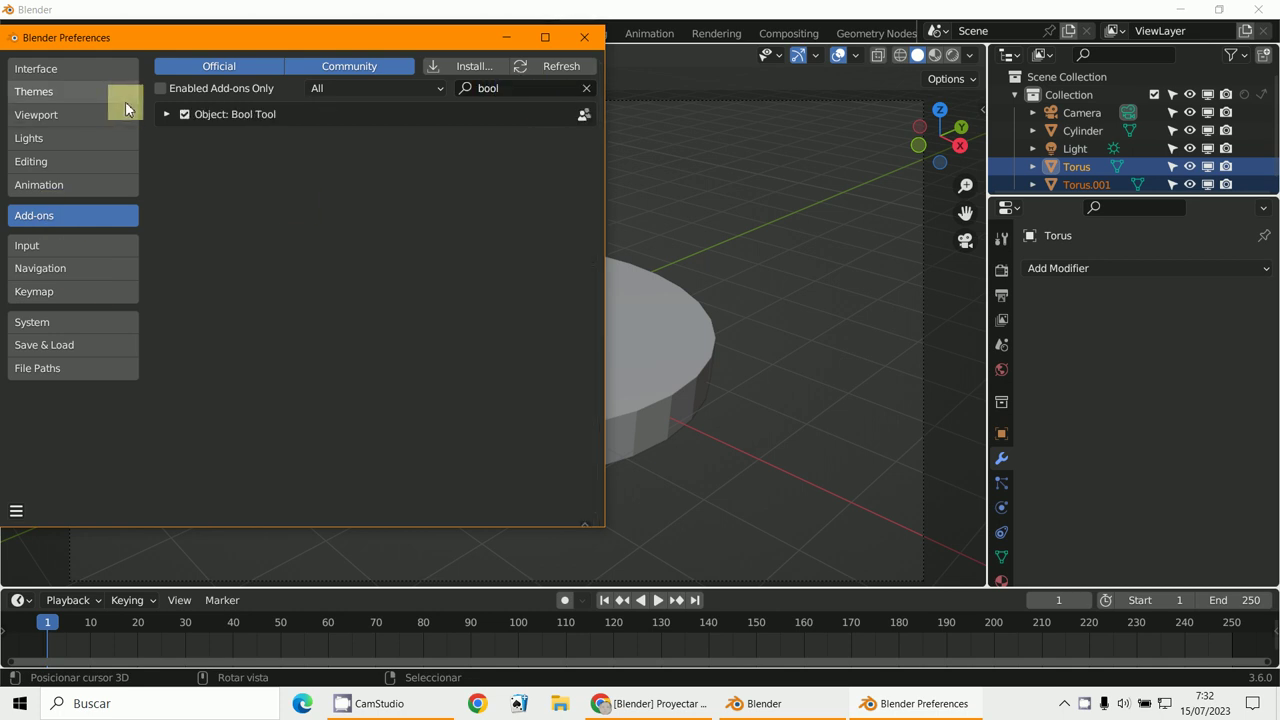
pyautogui.click(164, 116)
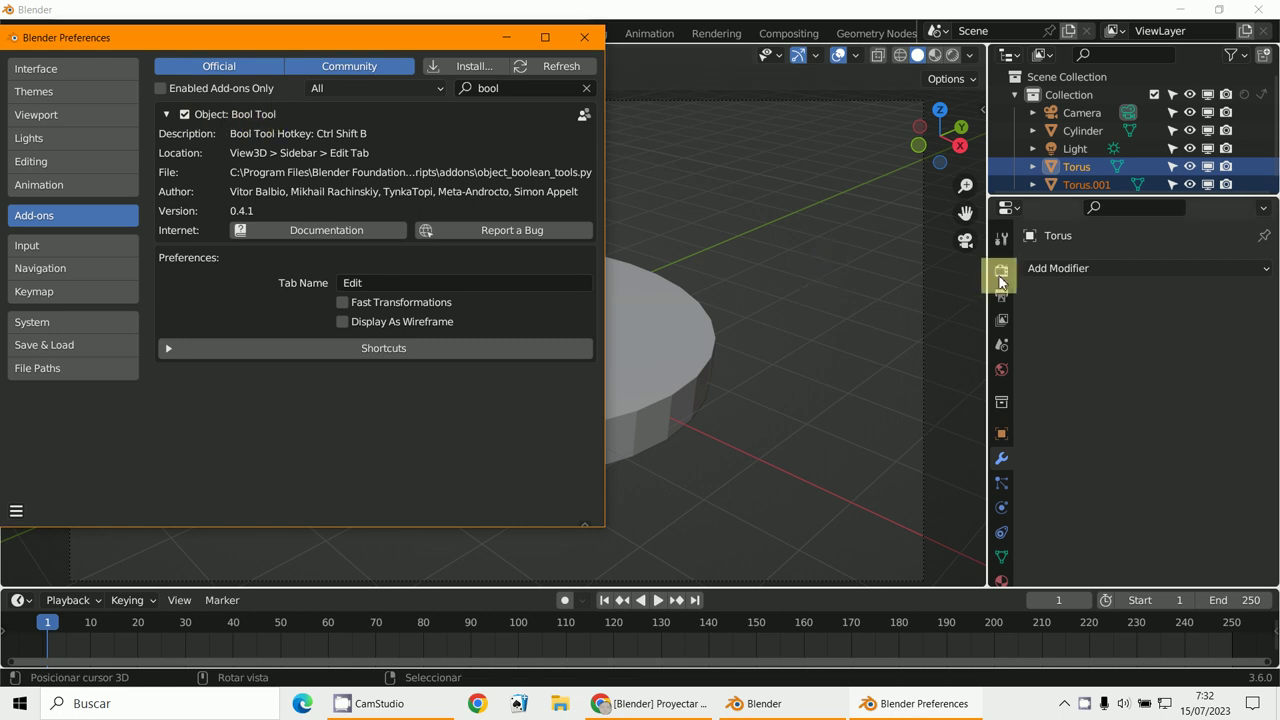
pyautogui.click(586, 39)
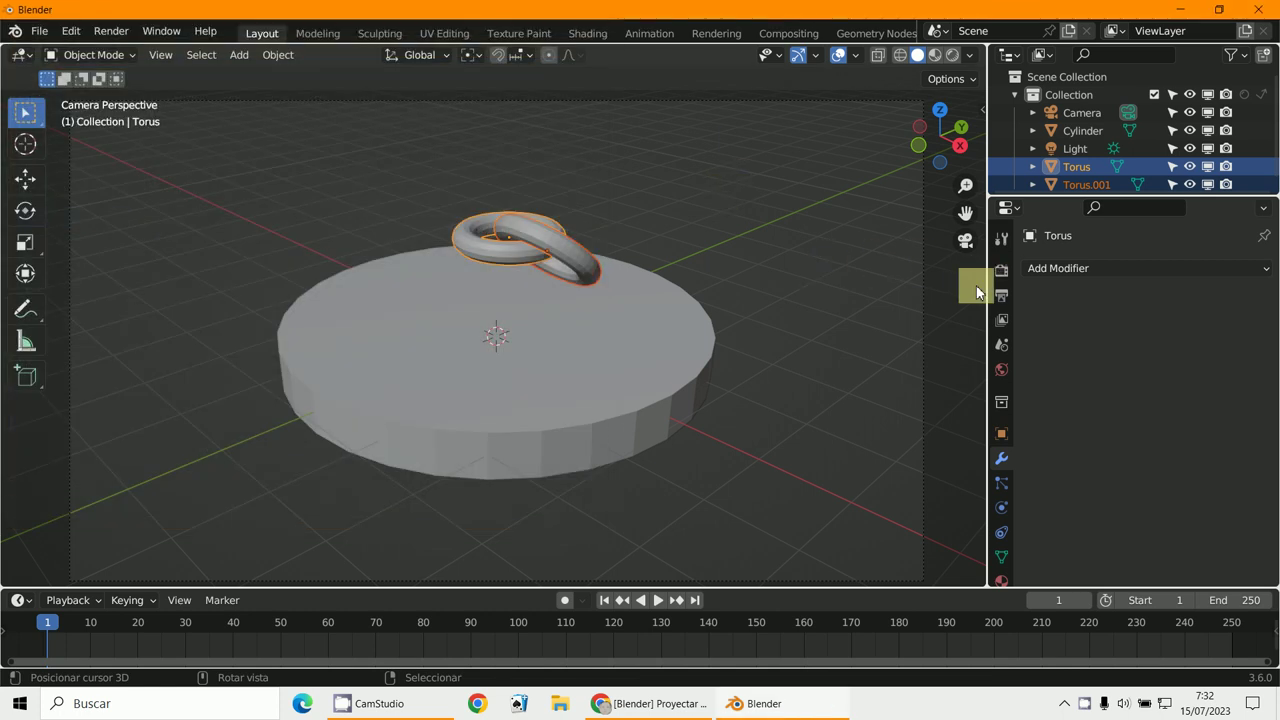
pyautogui.press('n')
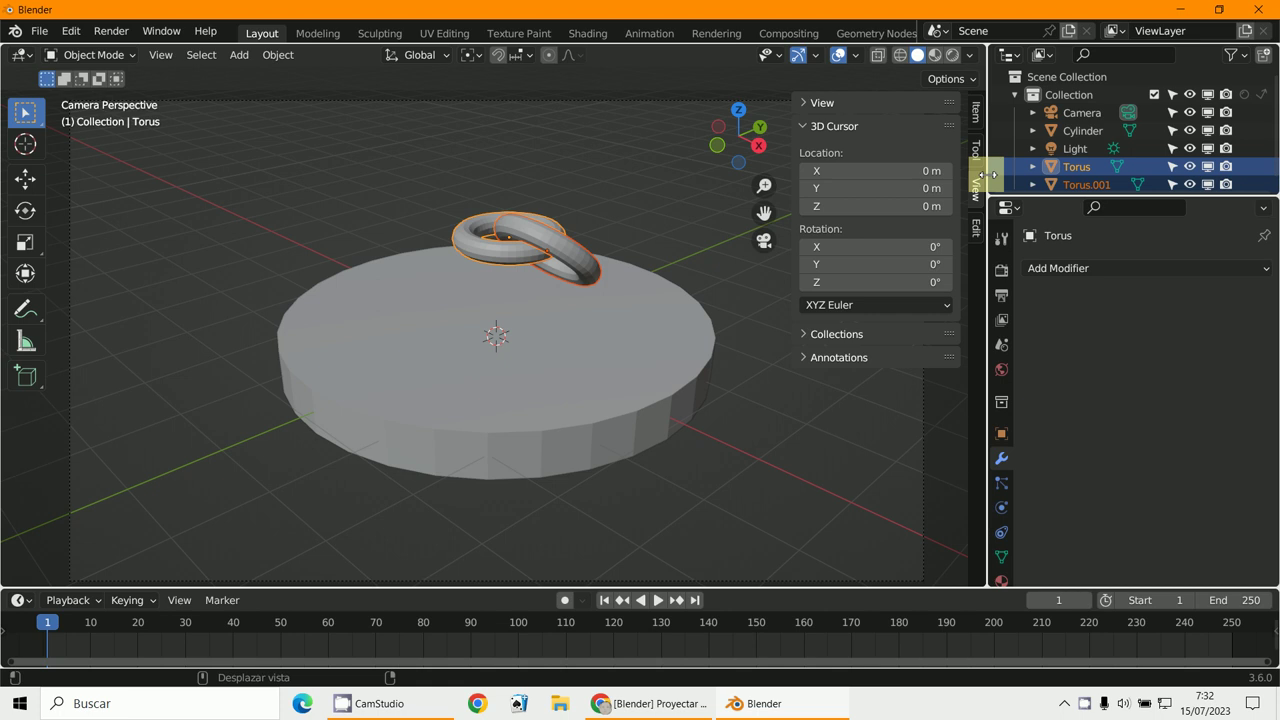
pyautogui.click(975, 232)
pyautogui.click(806, 103)
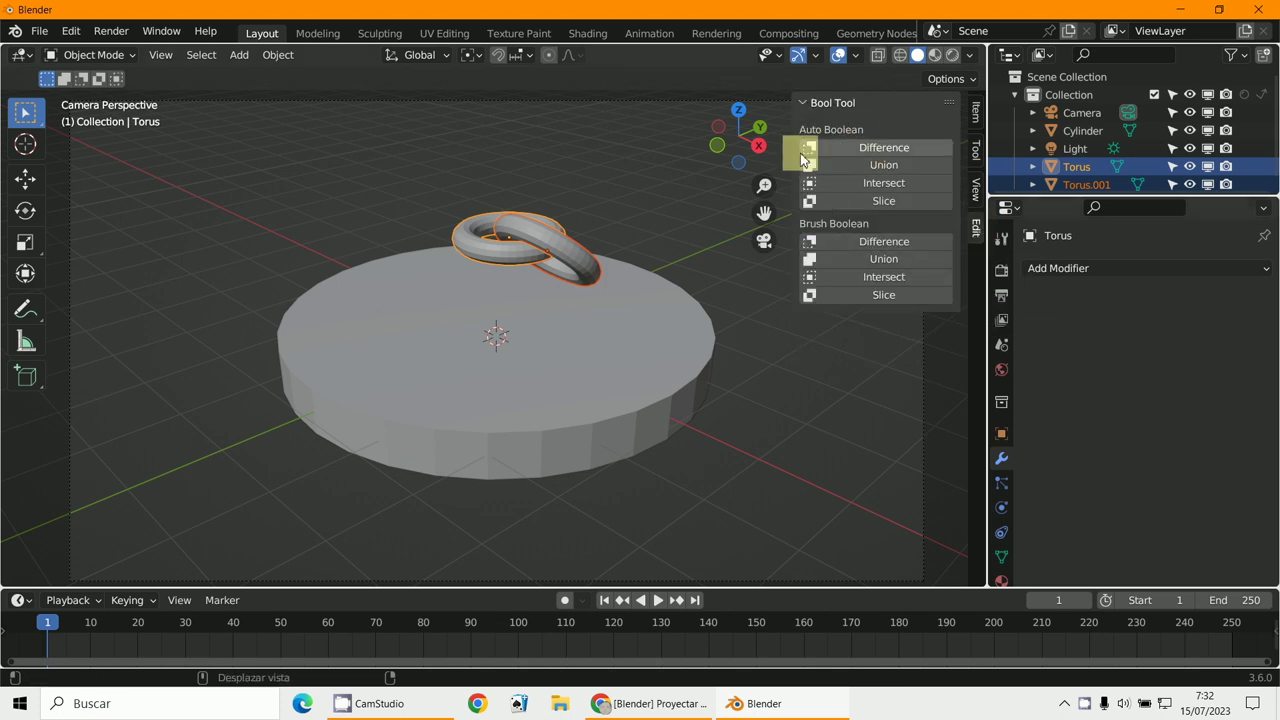
# Move the tilted torus about 0.25 m outward, mostly along X, so the two rings interlock less deeply.
pyautogui.moveTo(646, 323); pyautogui.dragTo(372, 352, button='middle')
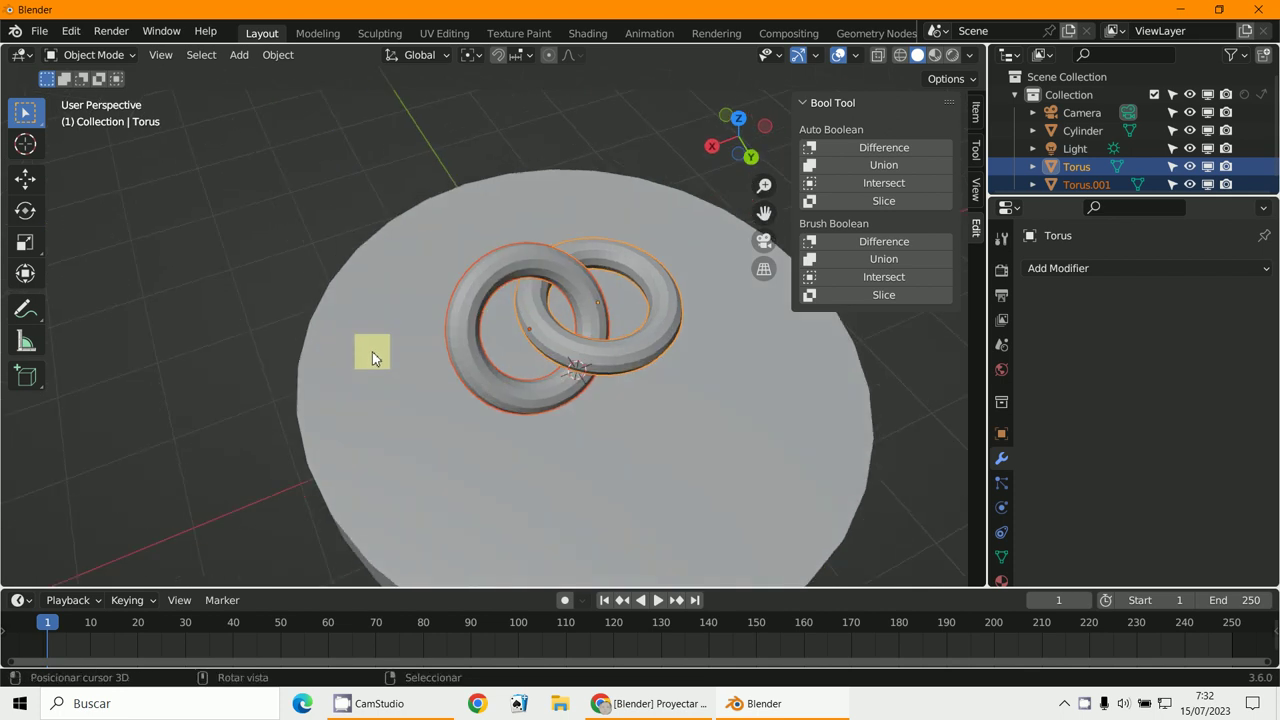
pyautogui.press('g')
pyautogui.press('Escape')
pyautogui.click(478, 285)
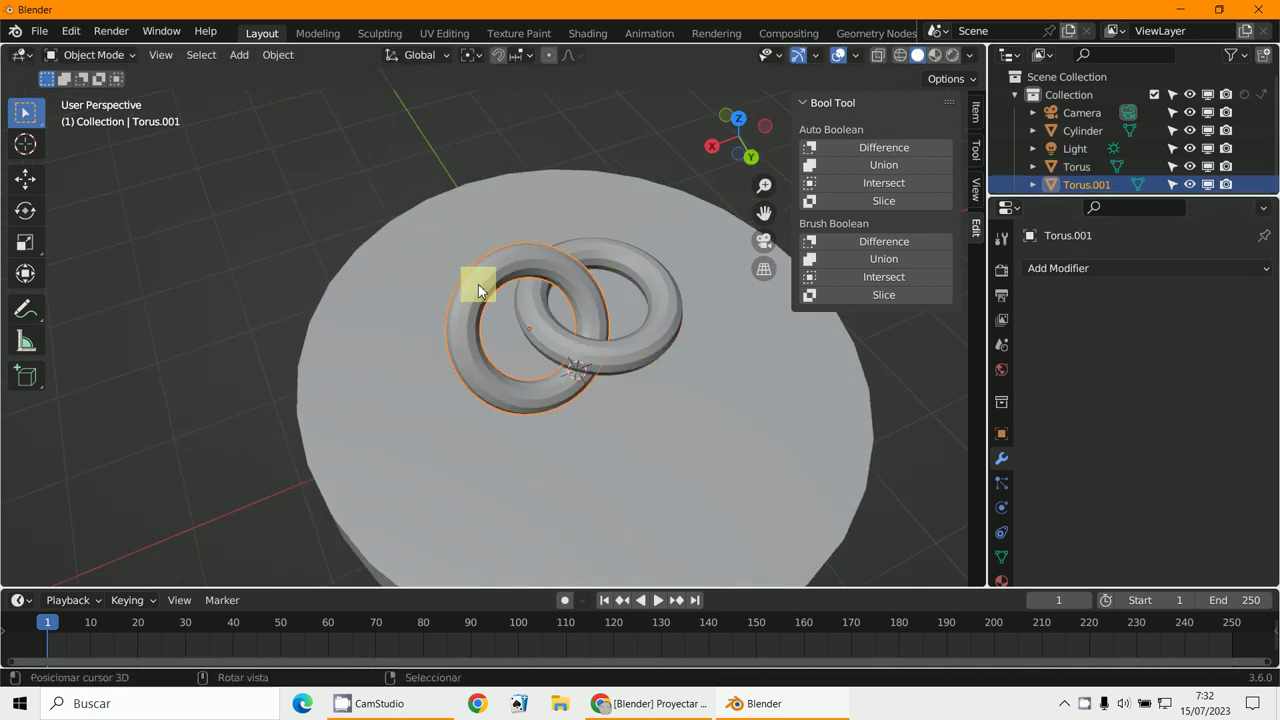
pyautogui.press('g')
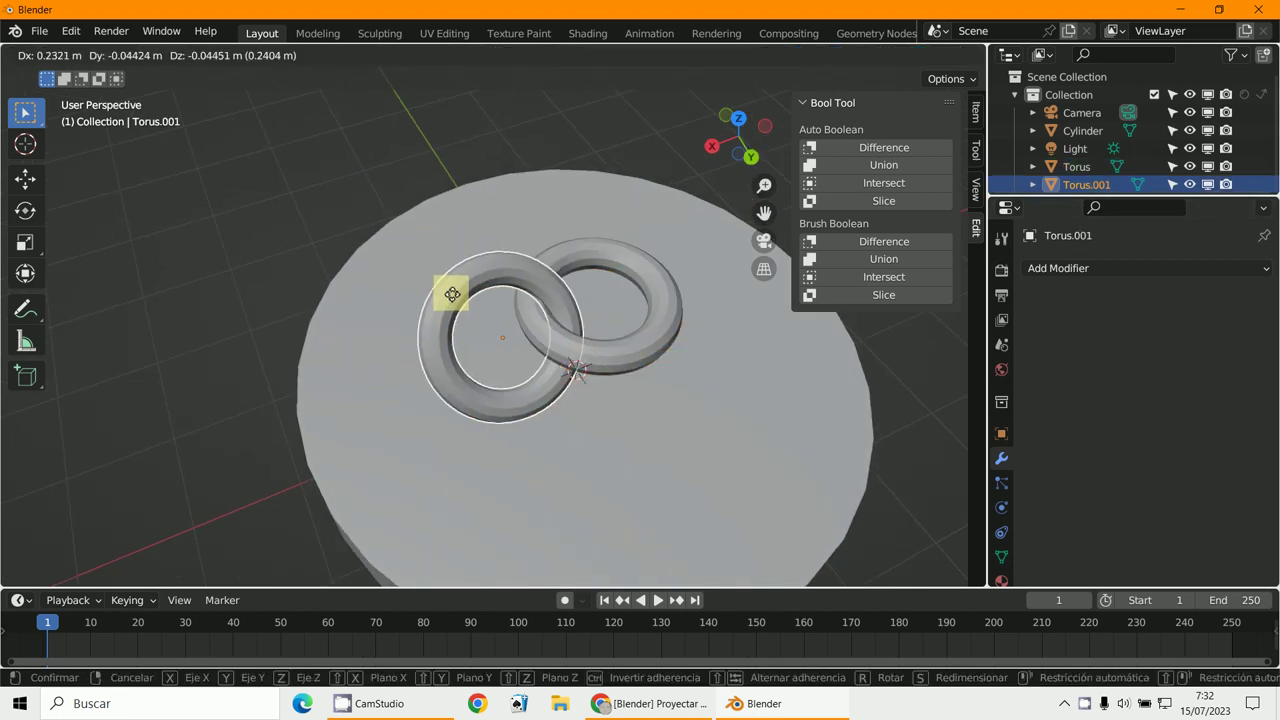
pyautogui.click(445, 296)
pyautogui.moveTo(722, 428); pyautogui.dragTo(593, 209, button='middle')
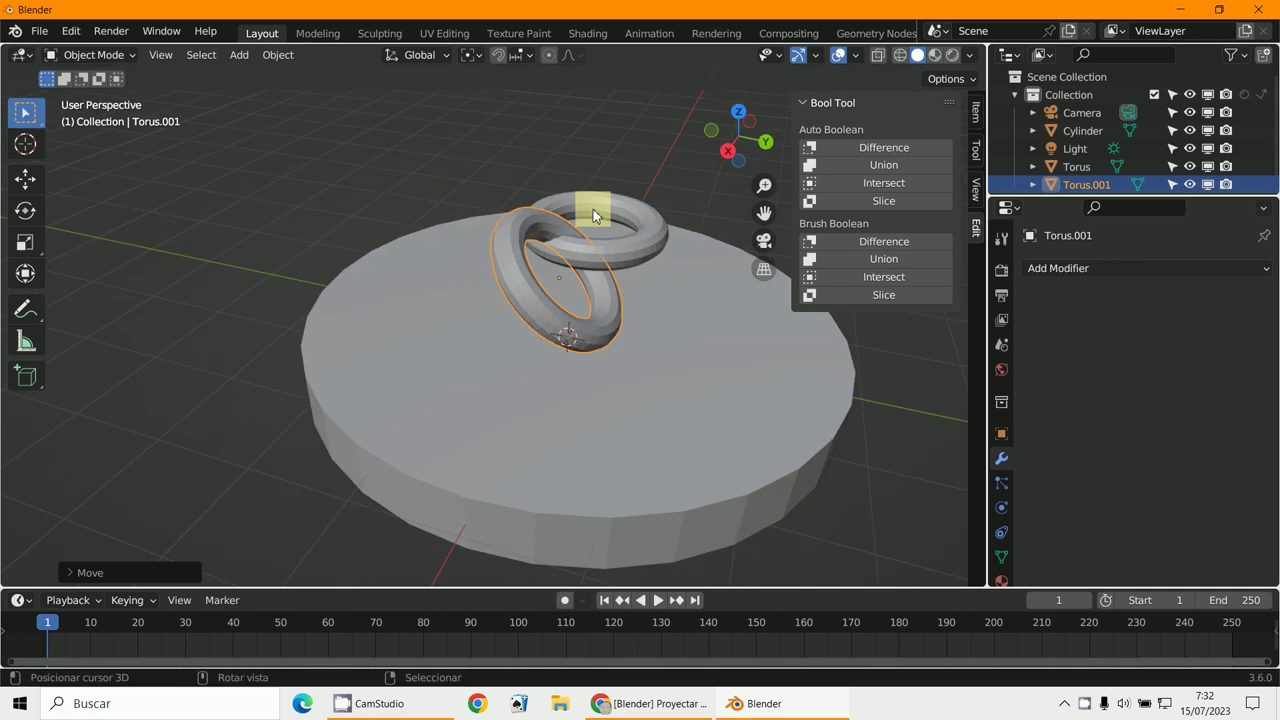
pyautogui.moveTo(634, 323); pyautogui.dragTo(489, 349, button='middle')
pyautogui.scroll(3, 505, 320)
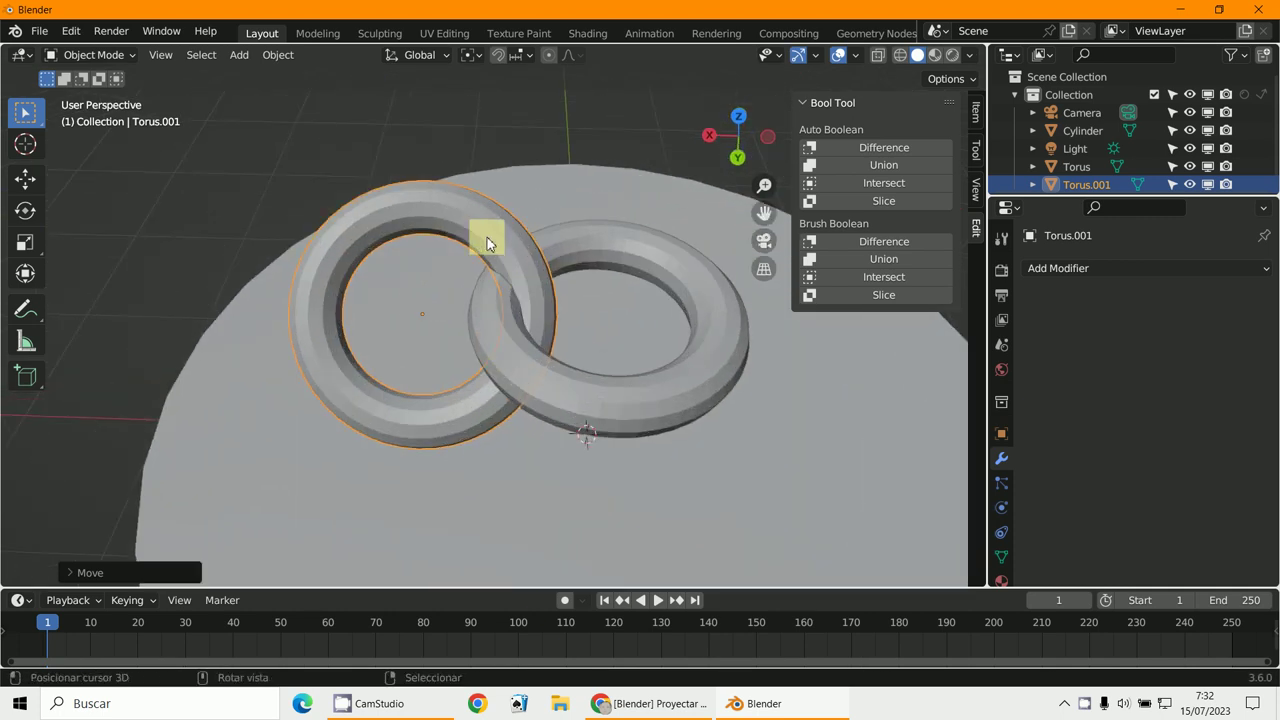
# Scale both tori down slightly together and reposition them over the disc.
pyautogui.keyDown('shift'); pyautogui.click(655, 396); pyautogui.keyUp('shift')
pyautogui.press('s')
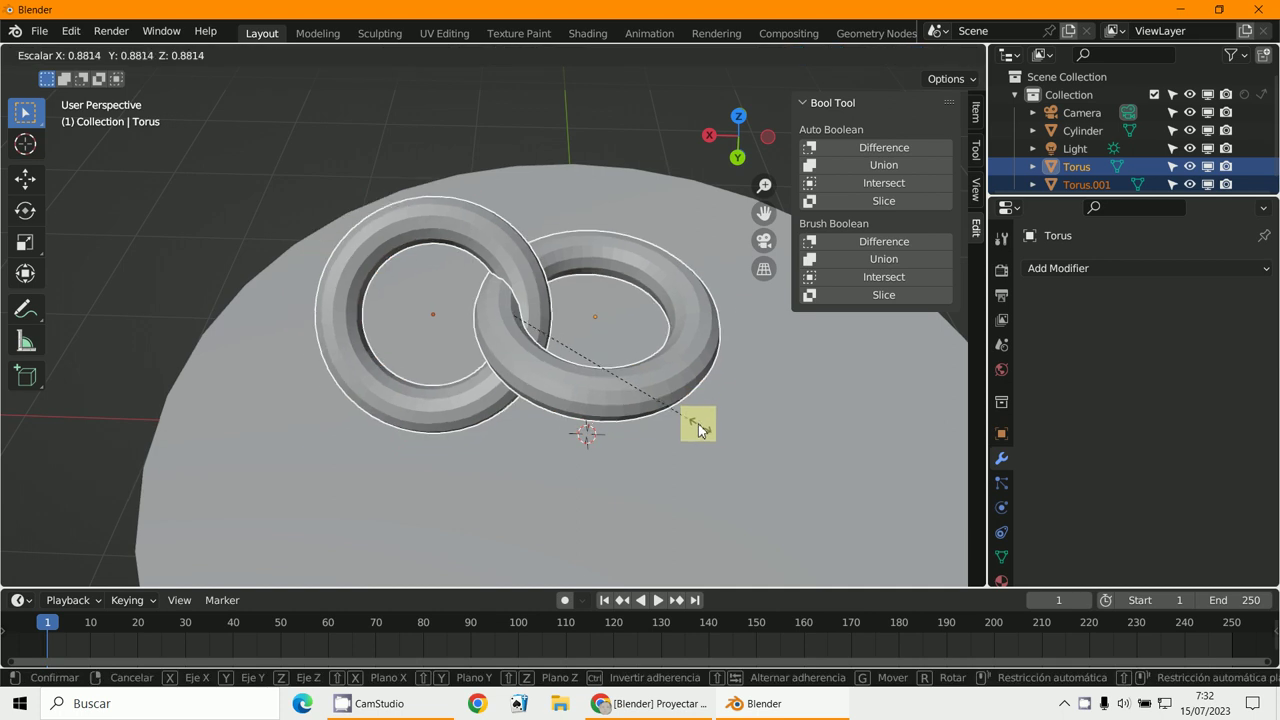
pyautogui.click(687, 420)
pyautogui.press('g')
pyautogui.click(617, 338)
pyautogui.moveTo(617, 338); pyautogui.dragTo(663, 289, button='middle')
# Merge the two tori into one object with Bool Tool's Auto Boolean Union.
pyautogui.click(652, 296)
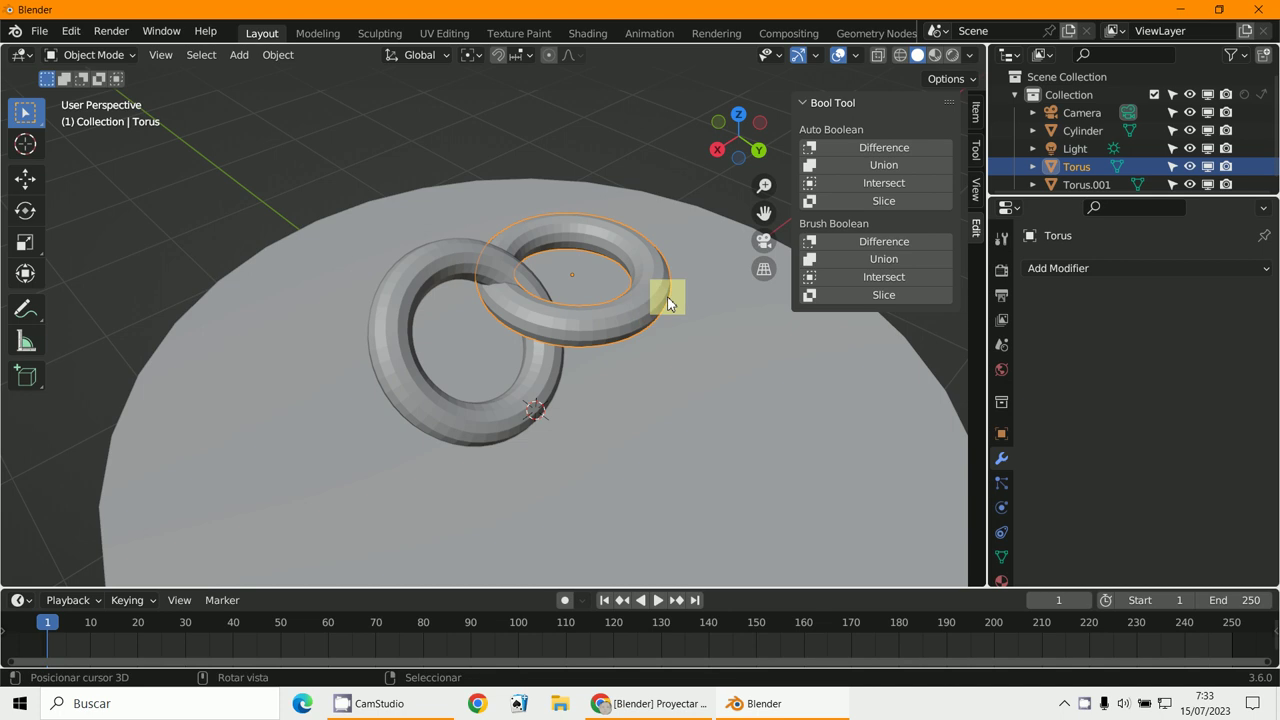
pyautogui.keyDown('shift'); pyautogui.click(455, 265); pyautogui.keyUp('shift')
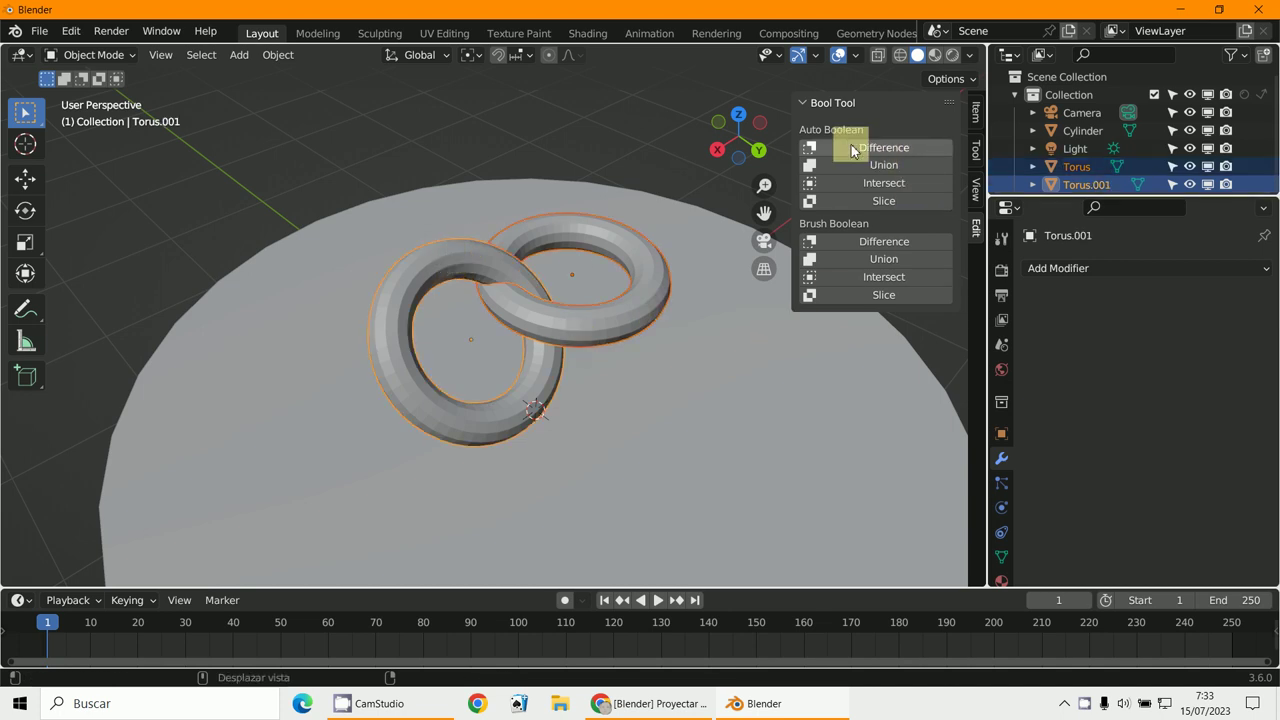
pyautogui.click(897, 168)
# Switch the merged rings to Edit Mode and examine the mesh up close where the rings intersect.
pyautogui.scroll(6, 457, 354)
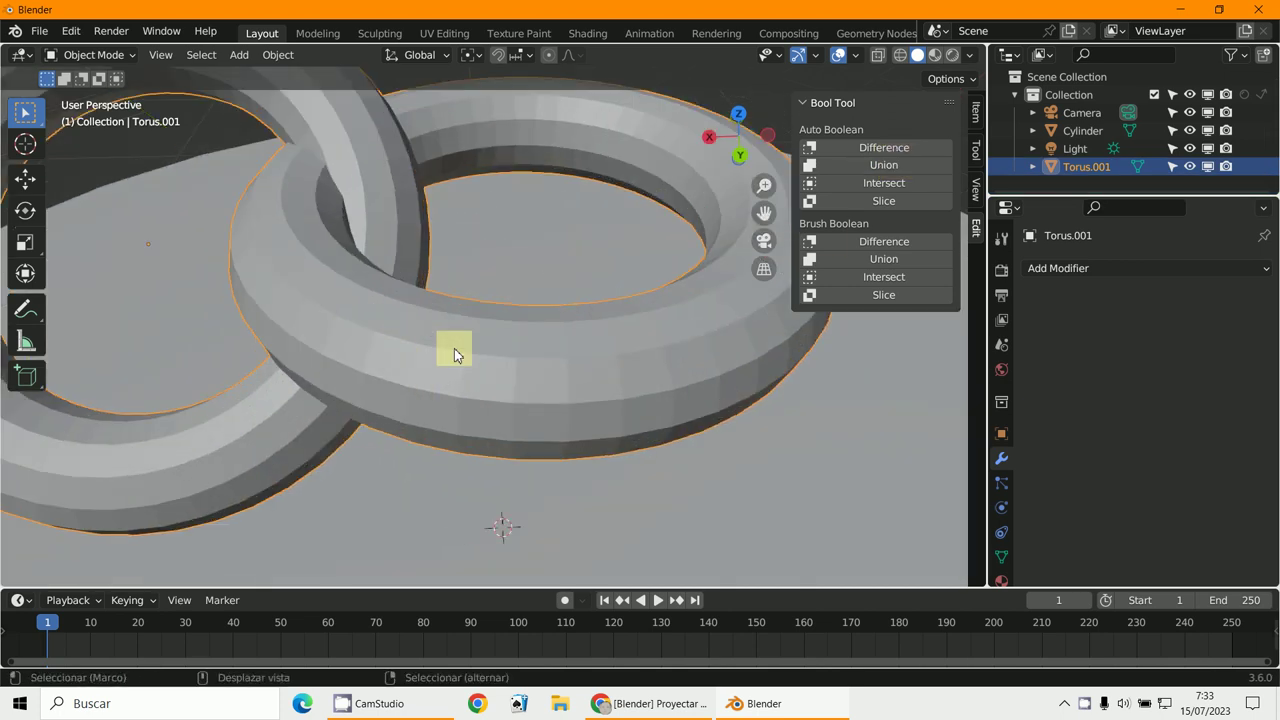
pyautogui.keyDown('shift'); pyautogui.moveTo(454, 348); pyautogui.dragTo(489, 322, button='middle'); pyautogui.keyUp('shift')
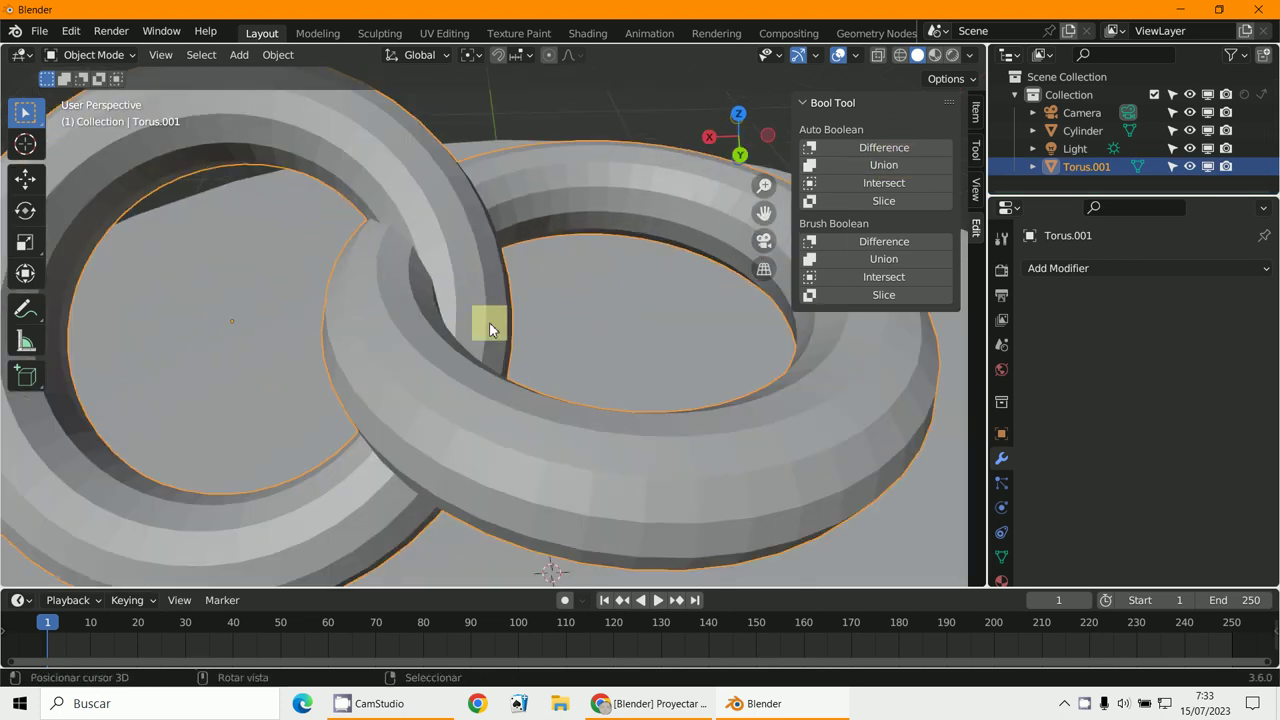
pyautogui.click(101, 54)
pyautogui.click(96, 96)
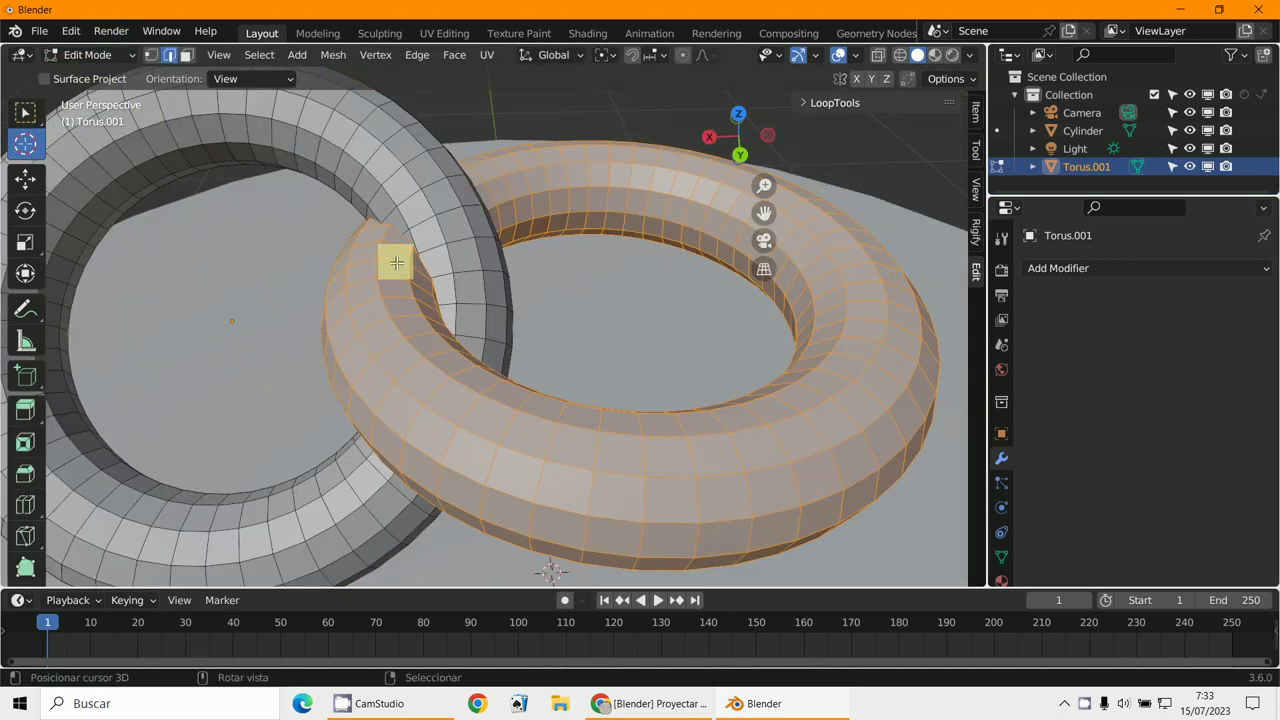
pyautogui.scroll(5, 400, 266)
pyautogui.moveTo(406, 269); pyautogui.dragTo(240, 269, button='middle')
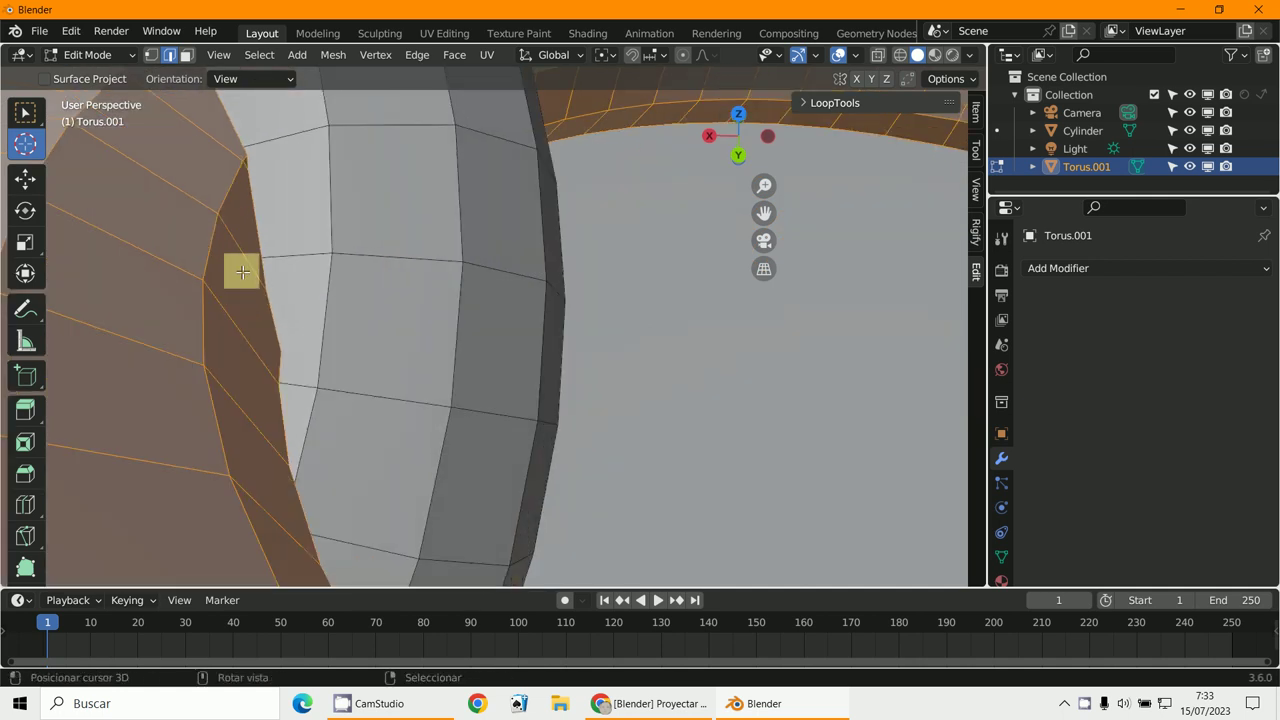
pyautogui.scroll(-6, 246, 271)
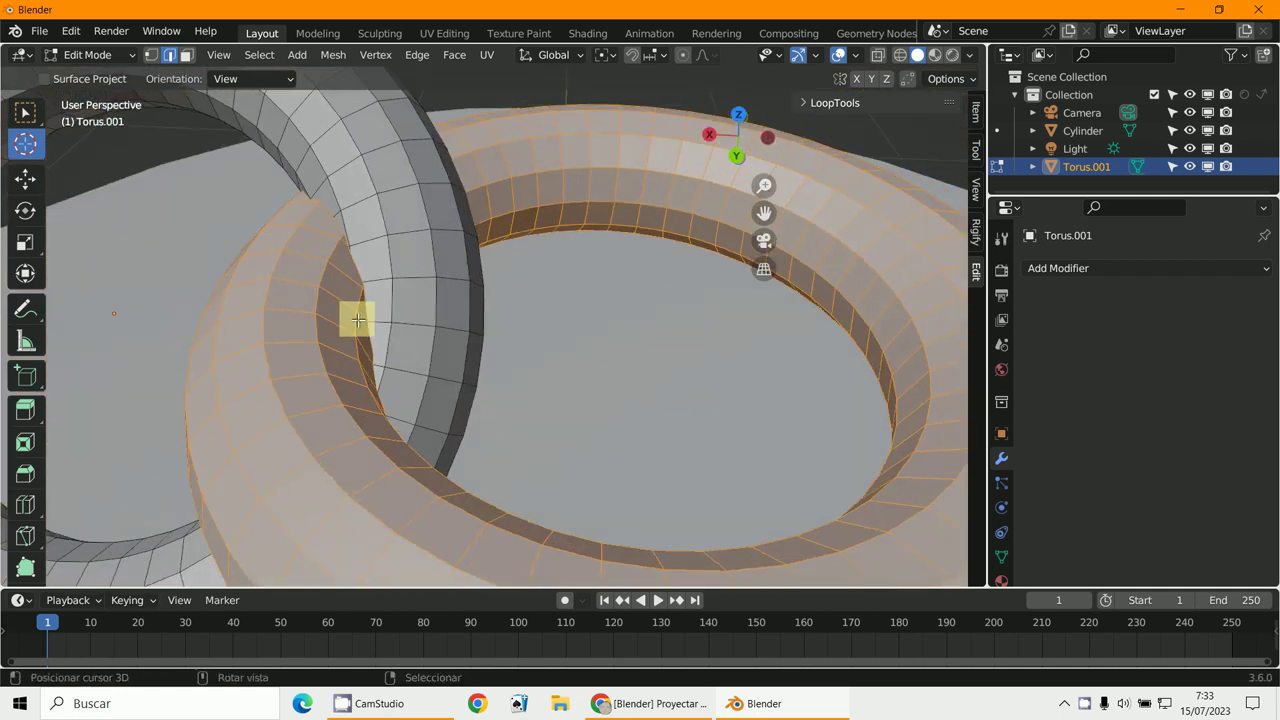
# Clear the selection and circle-select the edges at the crossing of the two rings.
pyautogui.hotkey('alt', 'a')
pyautogui.press('c')
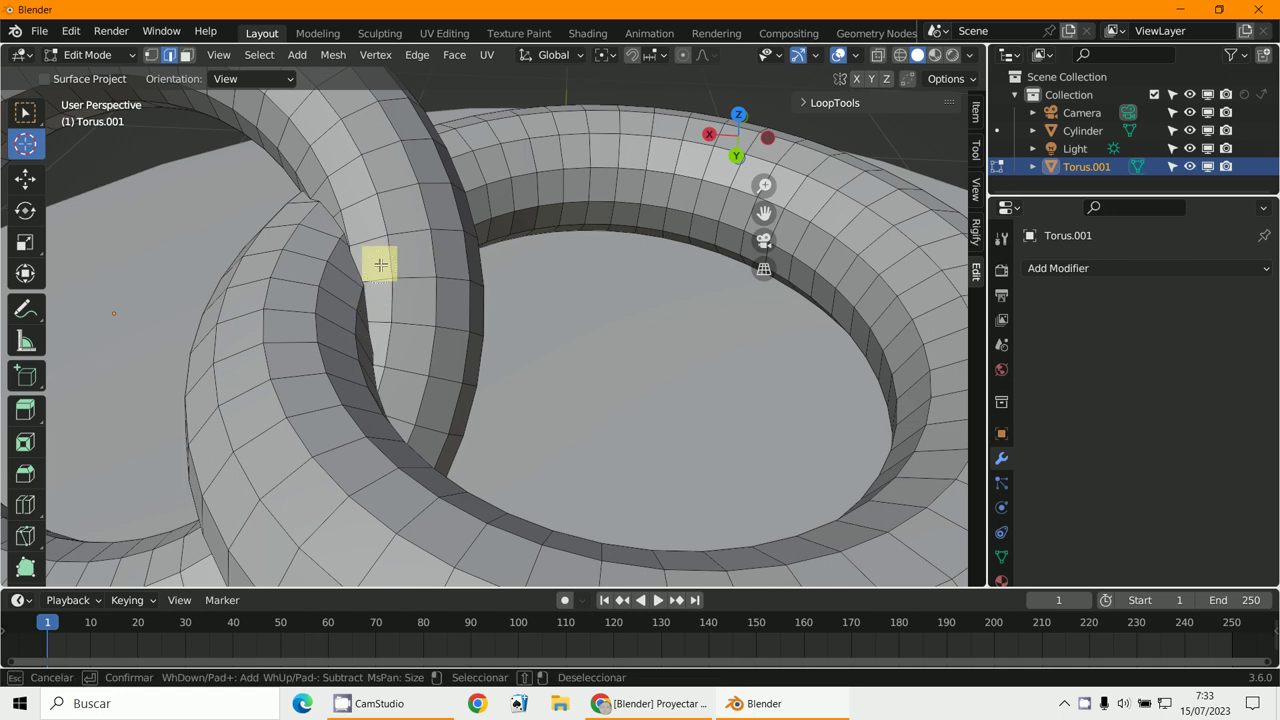
pyautogui.moveTo(360, 221)
pyautogui.mouseDown()
pyautogui.moveTo(343, 253)
pyautogui.moveTo(366, 334)
pyautogui.mouseUp()
pyautogui.rightClick(366, 336)
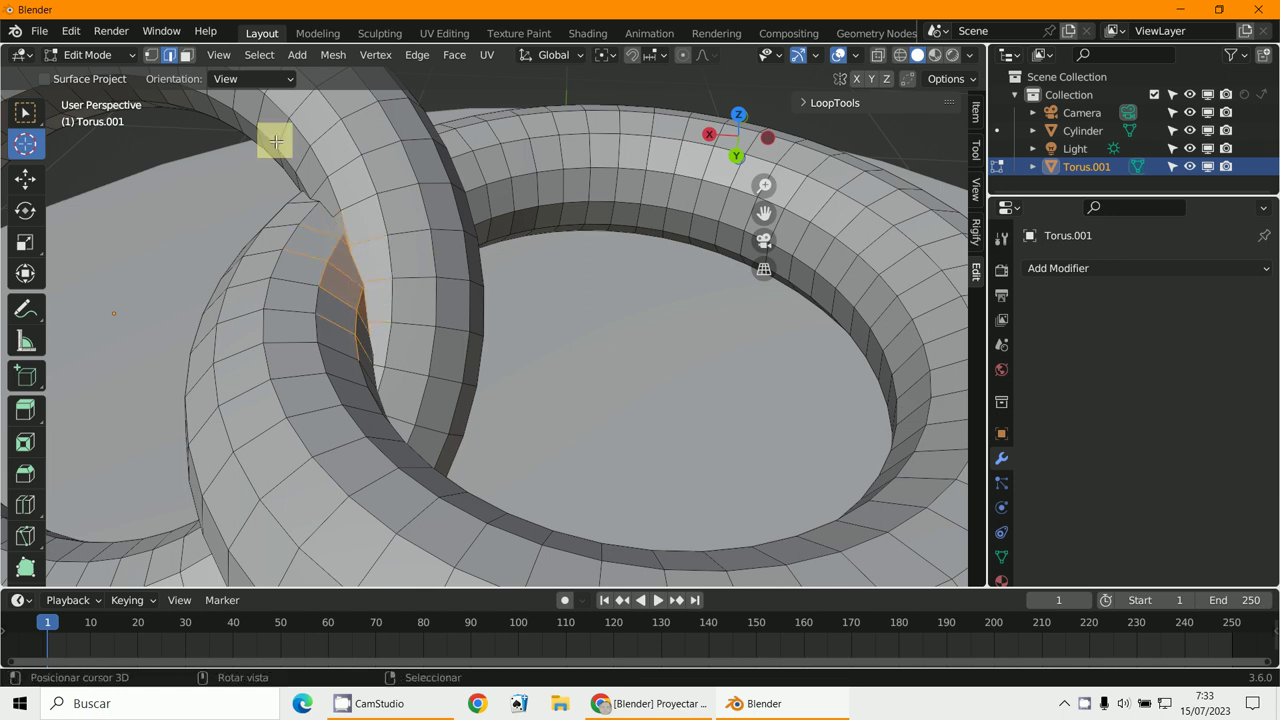
# Circle-select the faces around the rings' crossing in face select mode, hide them to examine the interior, and reveal them again.
pyautogui.click(187, 58)
pyautogui.press('c')
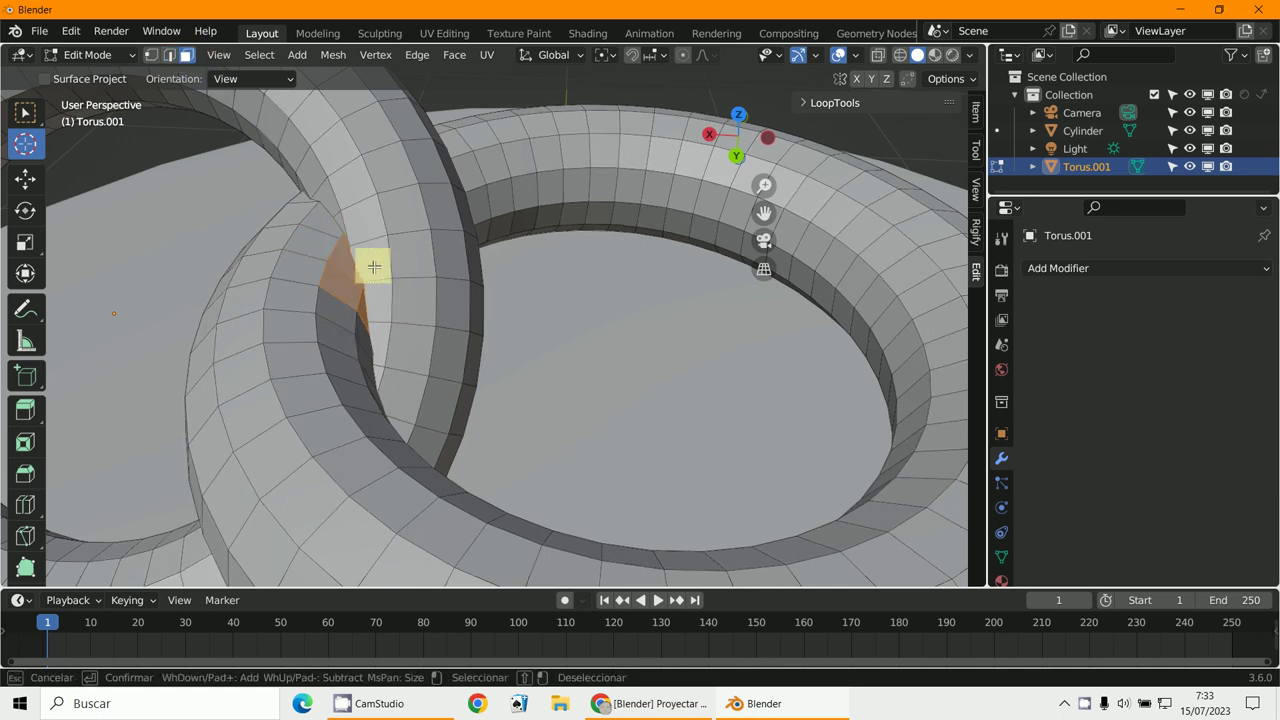
pyautogui.moveTo(343, 243)
pyautogui.mouseDown()
pyautogui.moveTo(362, 344)
pyautogui.moveTo(382, 318)
pyautogui.mouseUp()
pyautogui.rightClick(382, 318)
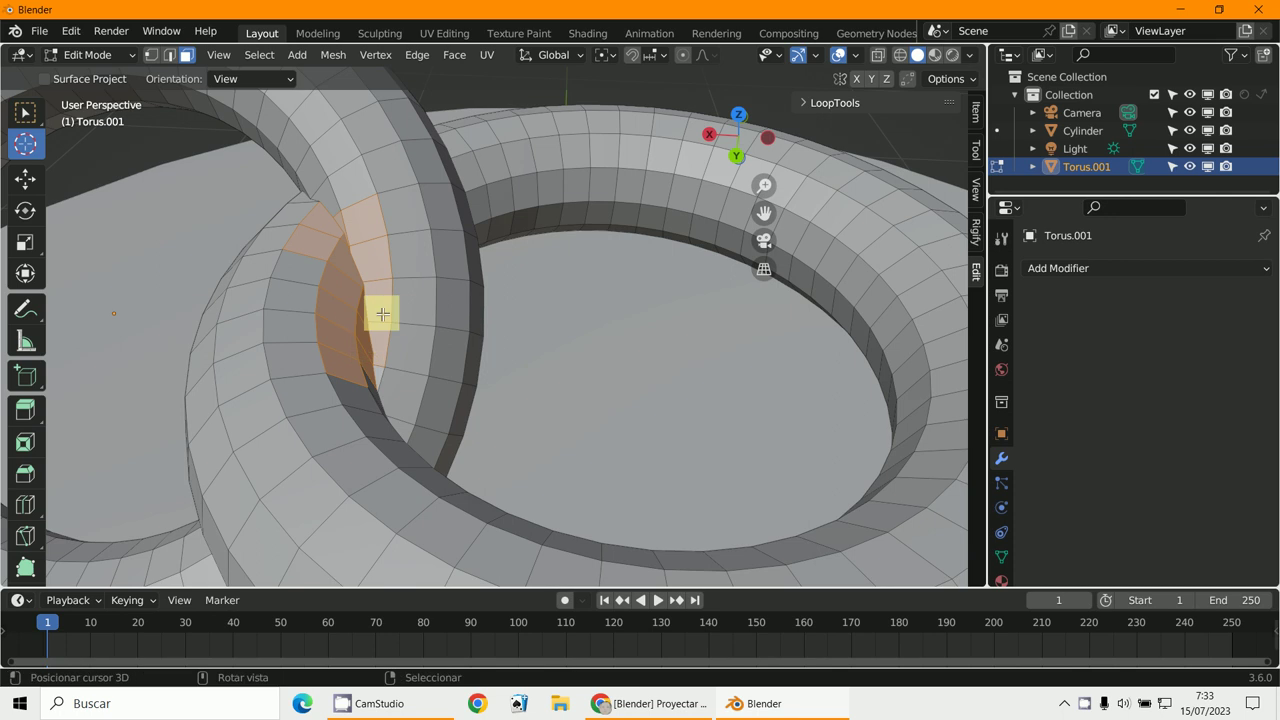
pyautogui.press('h')
pyautogui.moveTo(388, 318); pyautogui.dragTo(444, 281, button='middle')
pyautogui.scroll(-10, 444, 281)
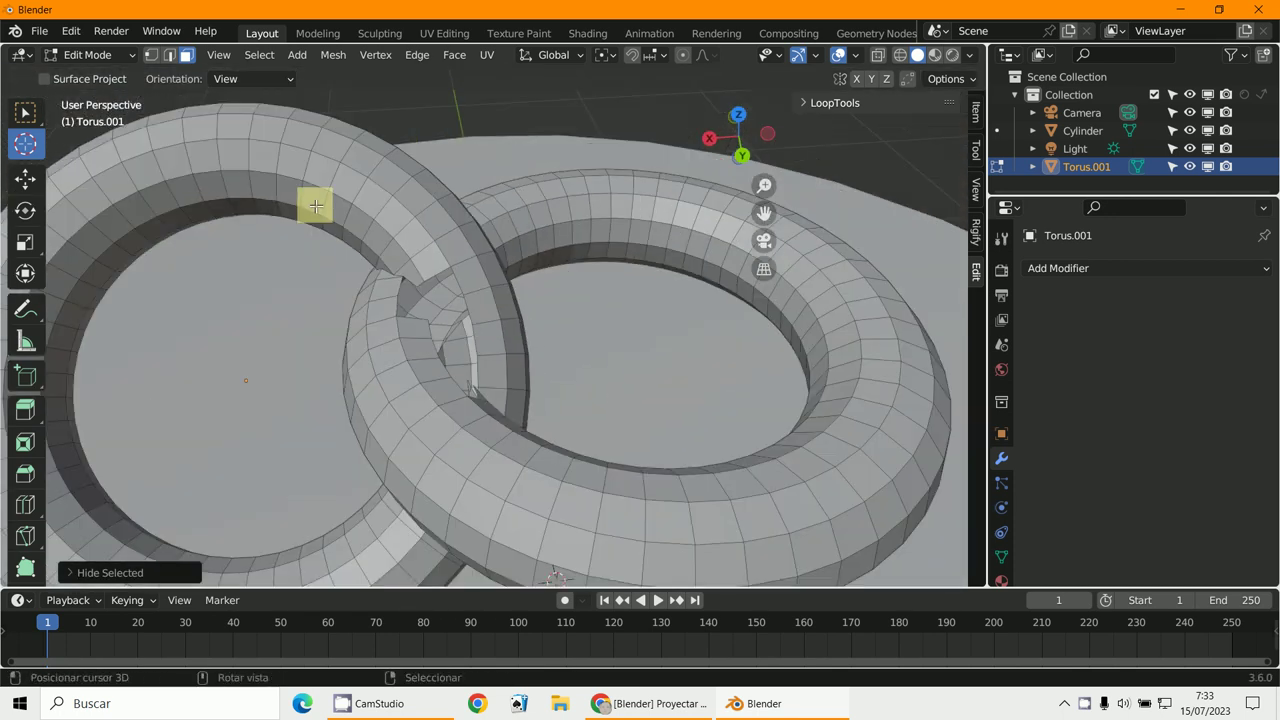
pyautogui.scroll(5, 495, 325)
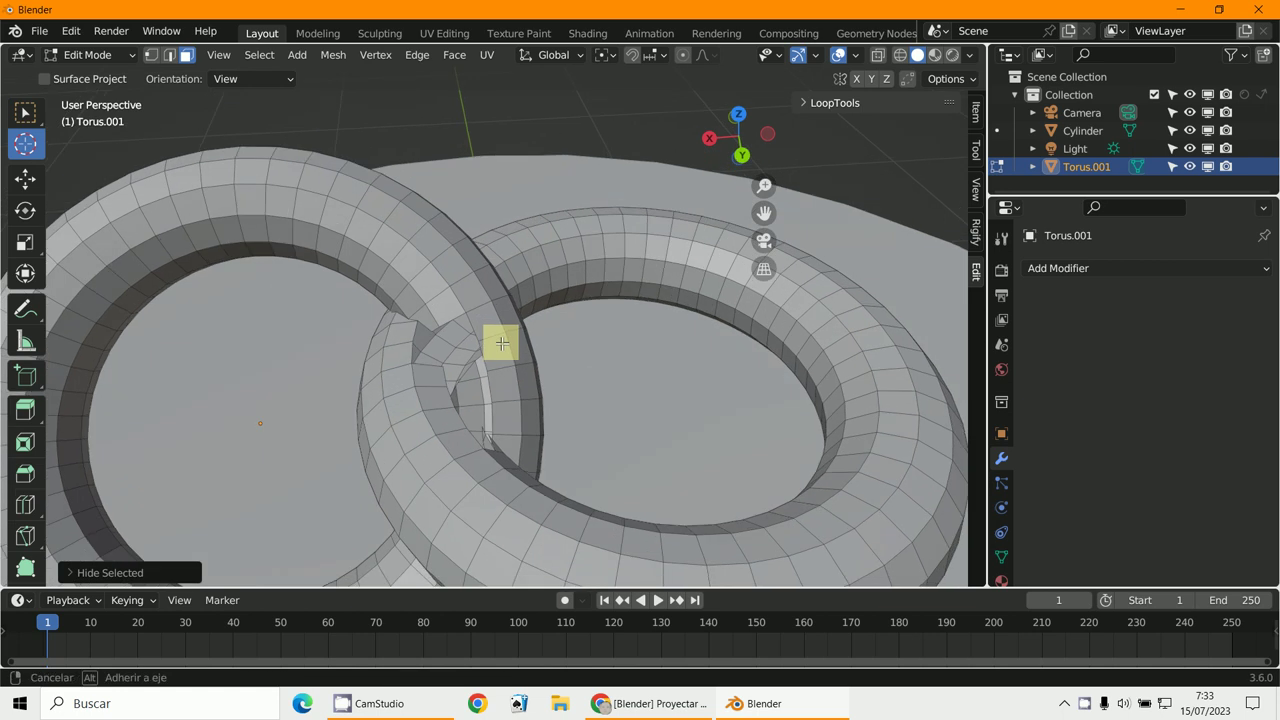
pyautogui.scroll(-2, 473, 332)
pyautogui.scroll(-6, 297, 320)
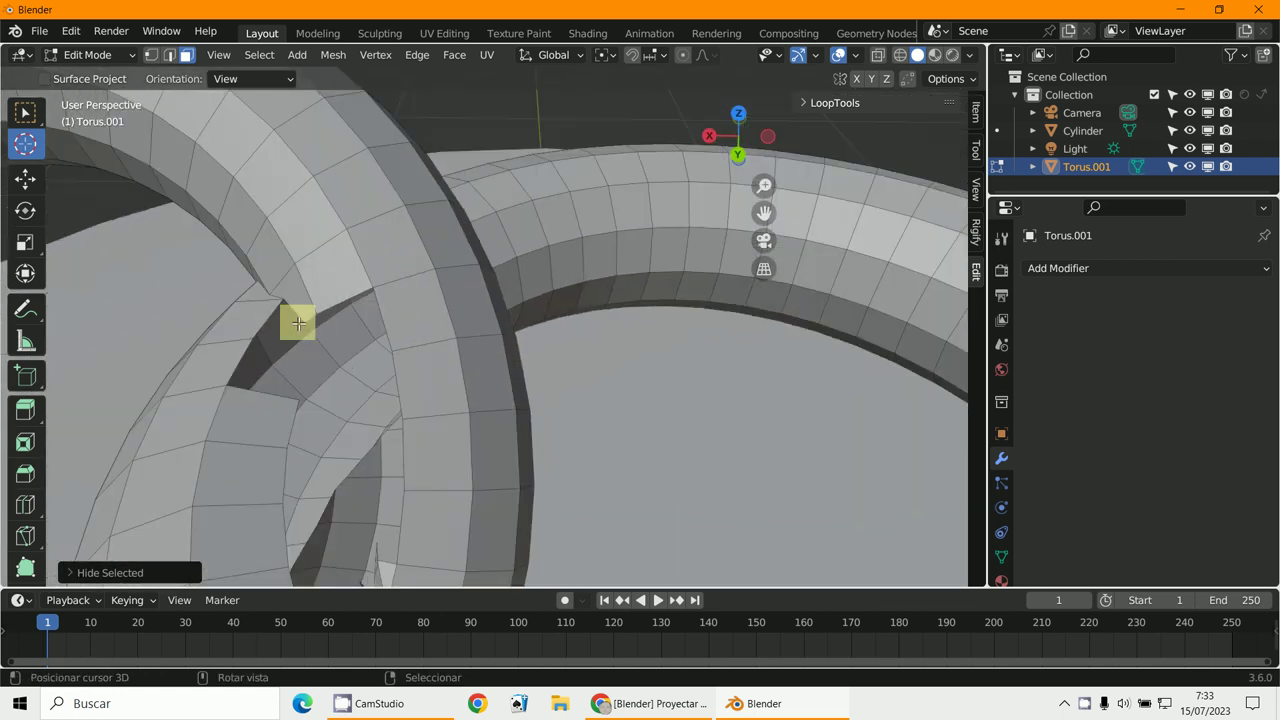
pyautogui.hotkey('alt', 'h')
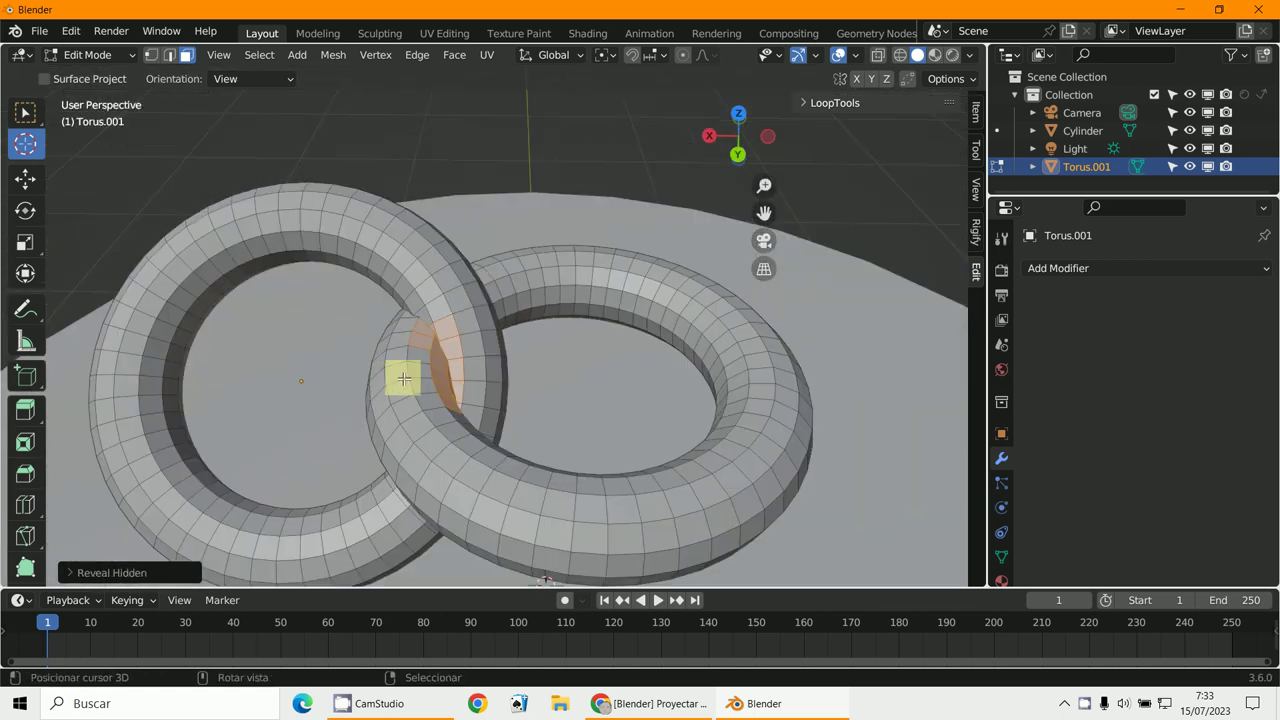
# Select the whole merged ring mesh and triangulate all its faces.
pyautogui.hotkey('alt', 'a')
pyautogui.press('a')
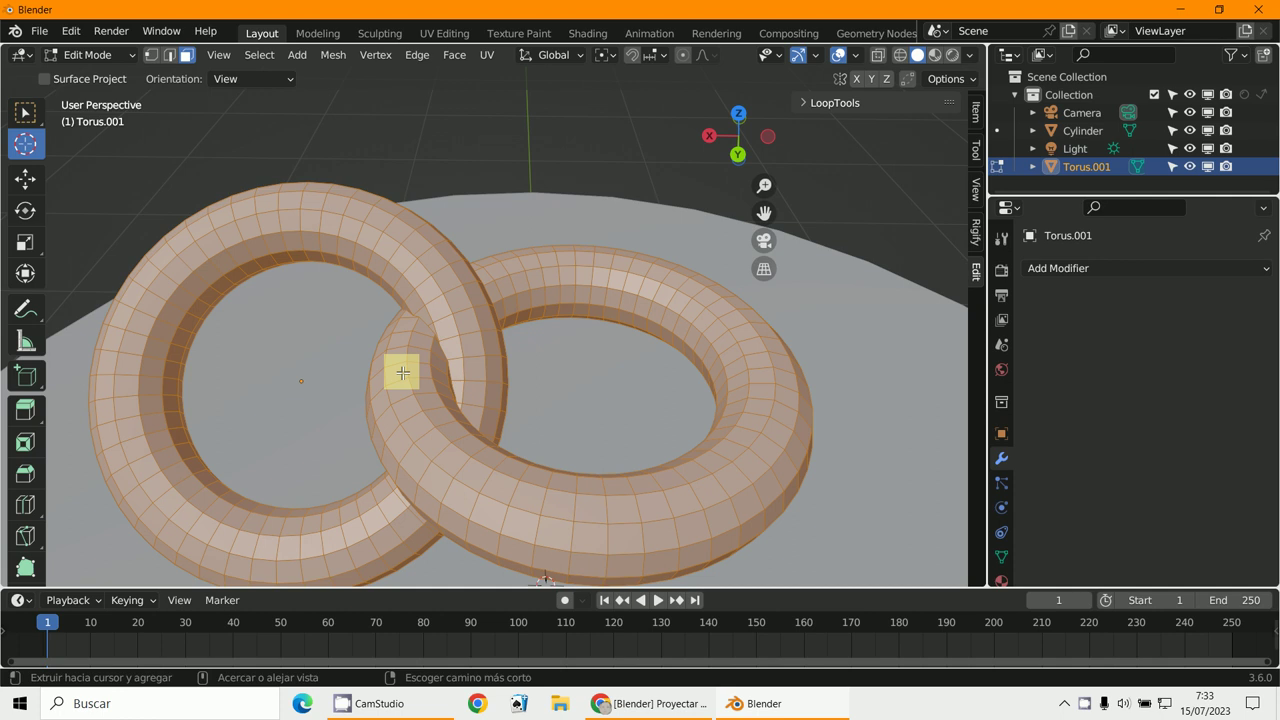
pyautogui.hotkey('ctrl', 't')
pyautogui.scroll(8, 404, 375)
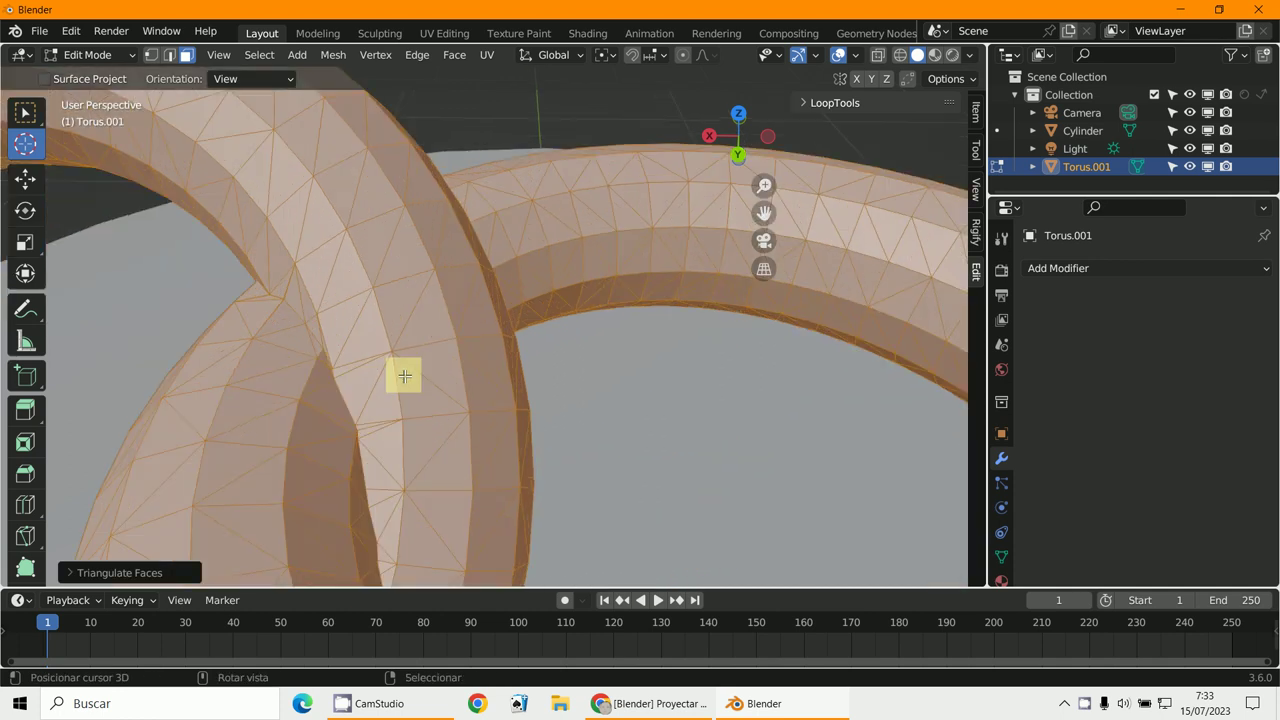
pyautogui.moveTo(406, 365); pyautogui.dragTo(394, 366, button='middle')
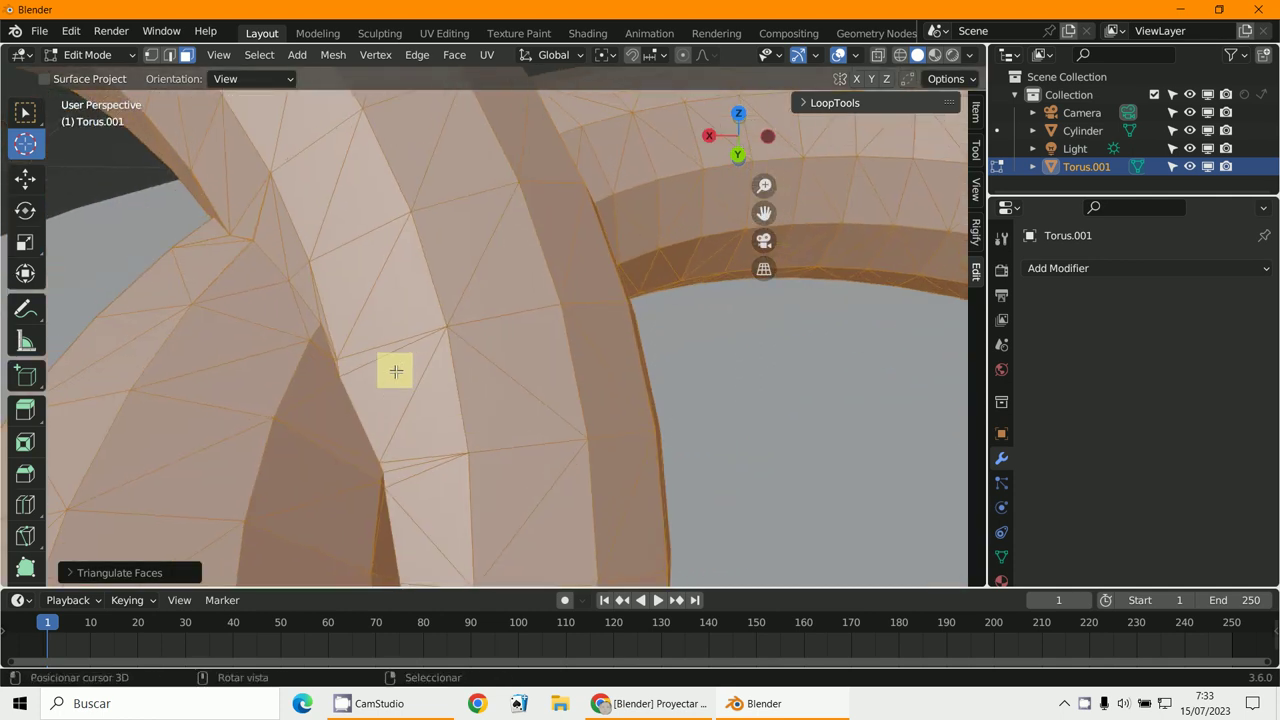
# Try moving single triangles beside the rings' crossing to test how they connect to the surrounding mesh.
pyautogui.click(386, 373)
pyautogui.press('g')
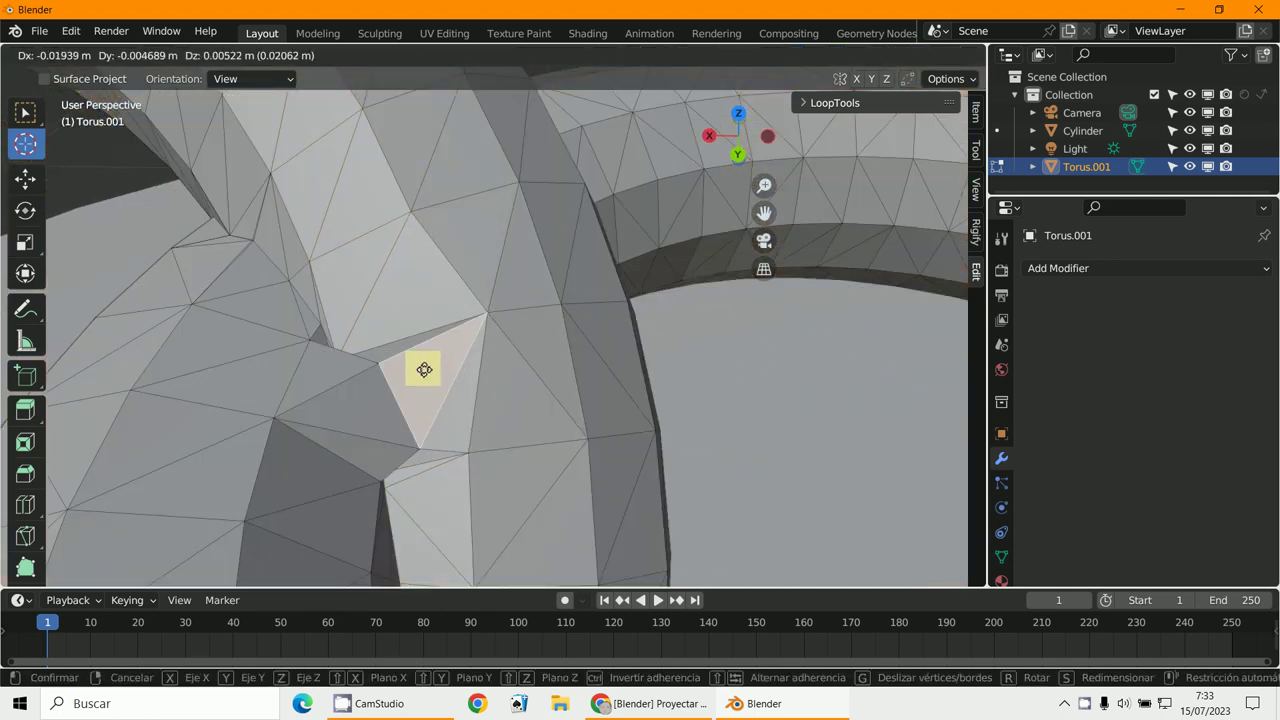
pyautogui.rightClick(381, 399)
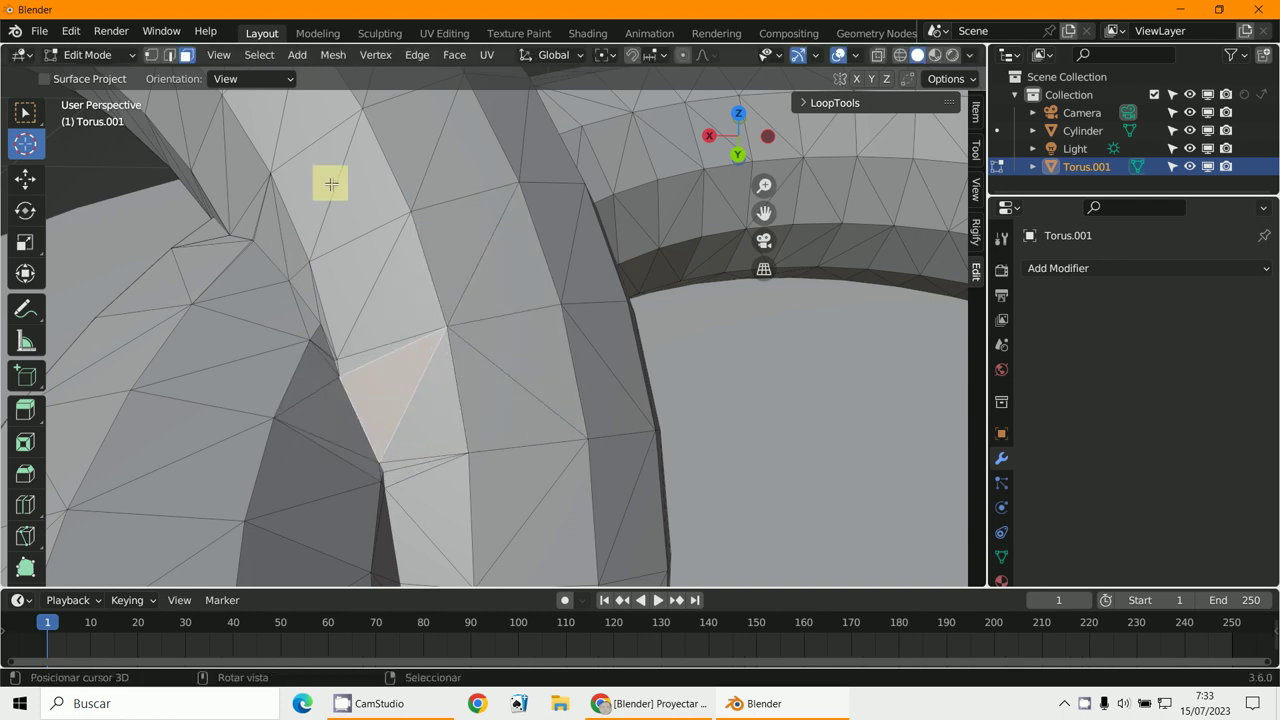
pyautogui.click(291, 207)
pyautogui.press('g')
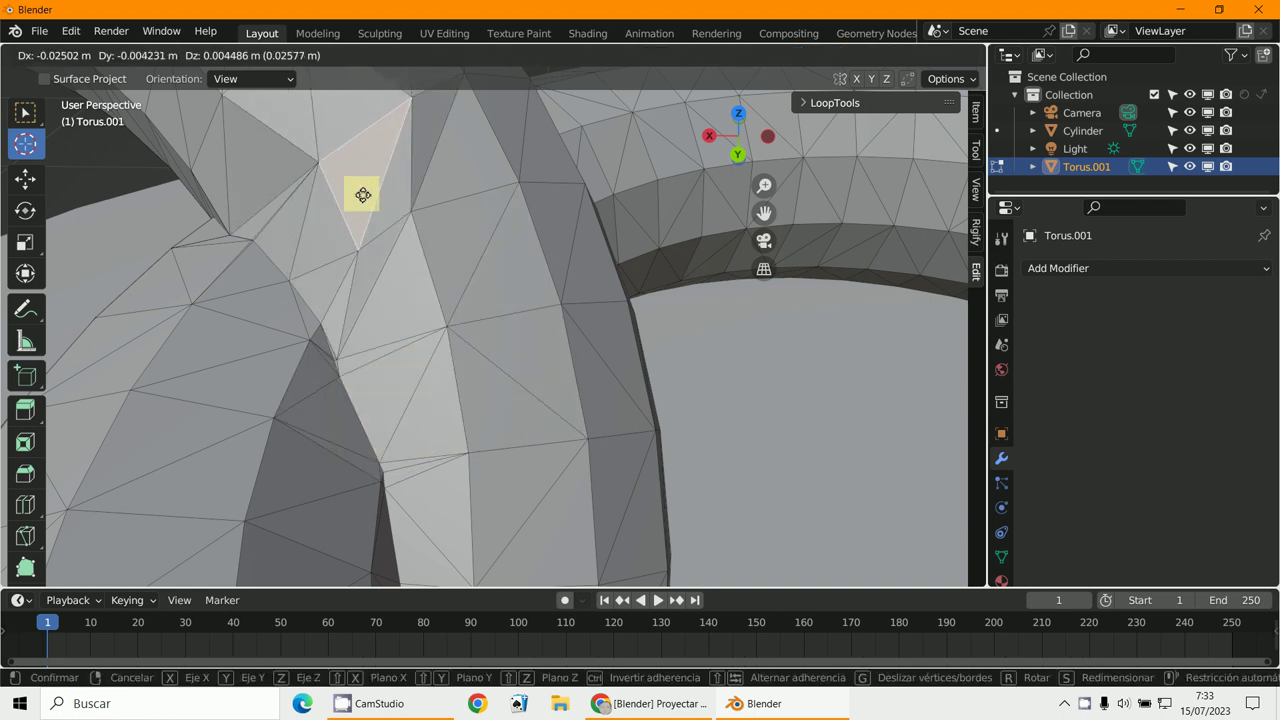
pyautogui.rightClick(330, 237)
# Hide a small group of adjacent triangles near the rings' crossing to look inside the mesh, and reveal them again.
pyautogui.keyDown('shift'); pyautogui.click(374, 214); pyautogui.keyUp('shift')
pyautogui.keyDown('shift'); pyautogui.click(350, 295); pyautogui.keyUp('shift')
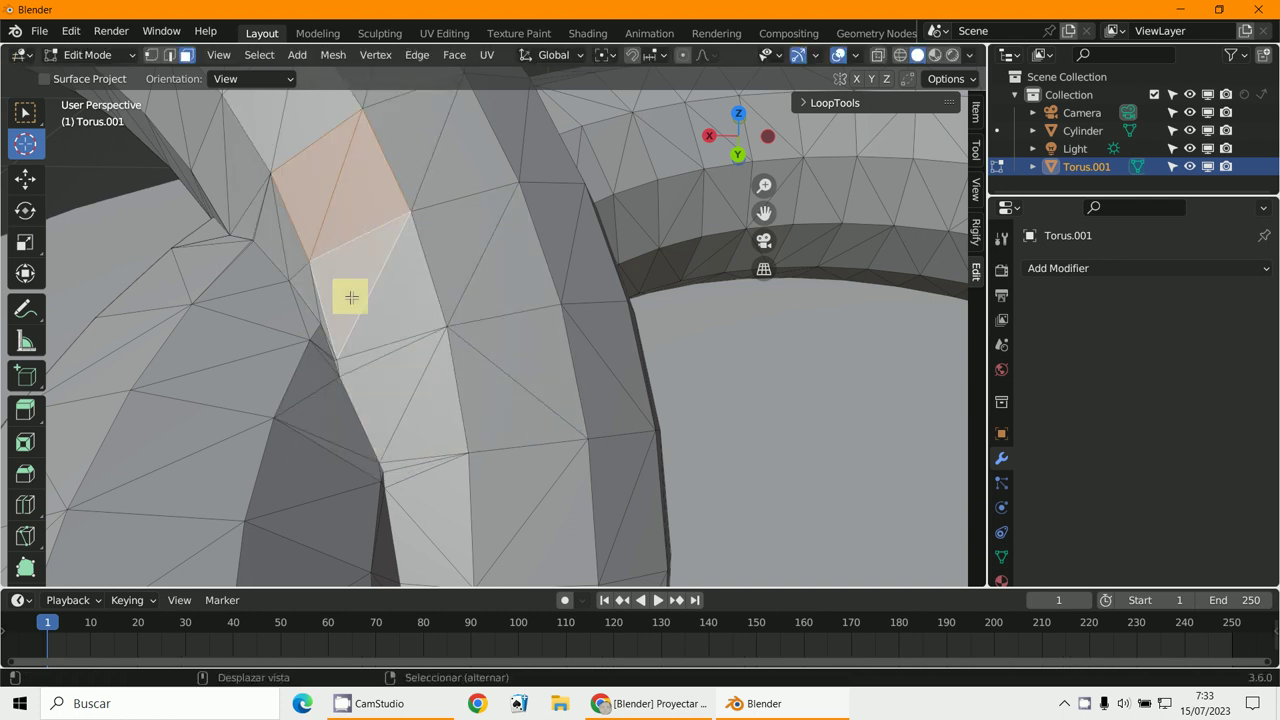
pyautogui.keyDown('shift'); pyautogui.click(395, 307); pyautogui.keyUp('shift')
pyautogui.press('h')
pyautogui.moveTo(389, 306); pyautogui.dragTo(457, 263, button='middle')
pyautogui.hotkey('alt', 'h')
# Return the merged rings to Object Mode and scale them up by about 1.4 in the camera view.
pyautogui.scroll(-8, 413, 206)
pyautogui.press('KP_0')
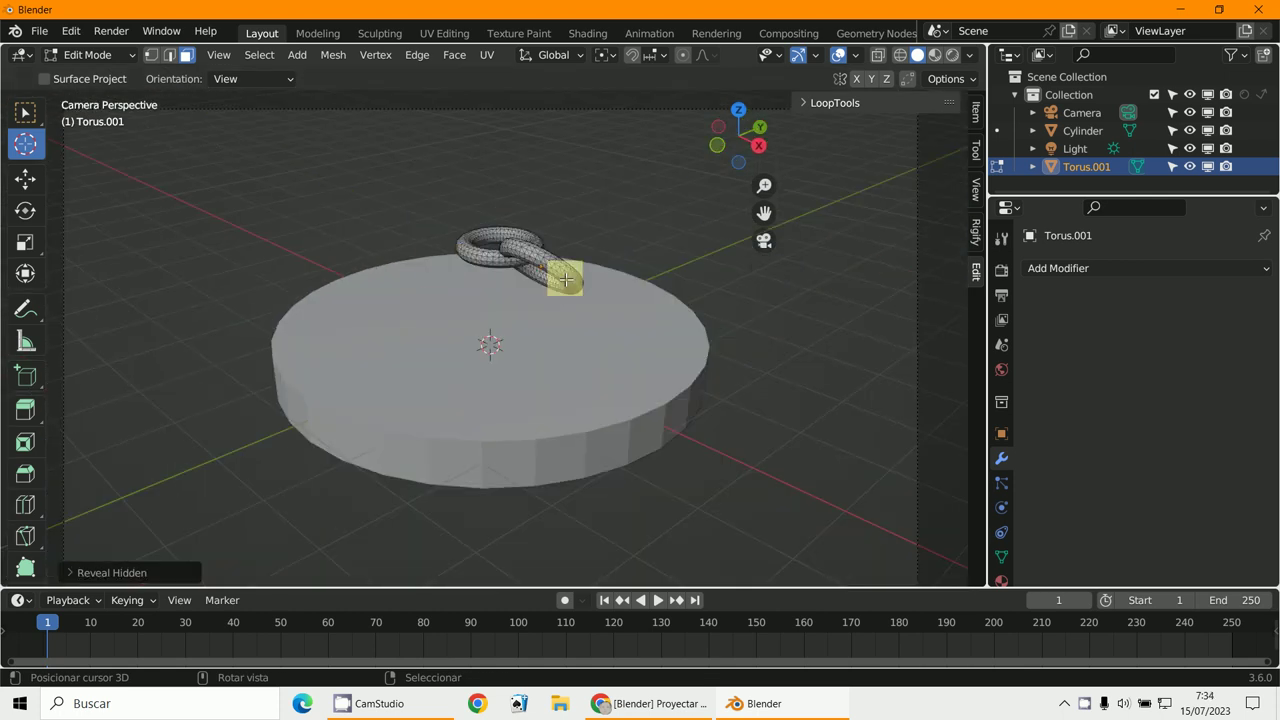
pyautogui.click(88, 54)
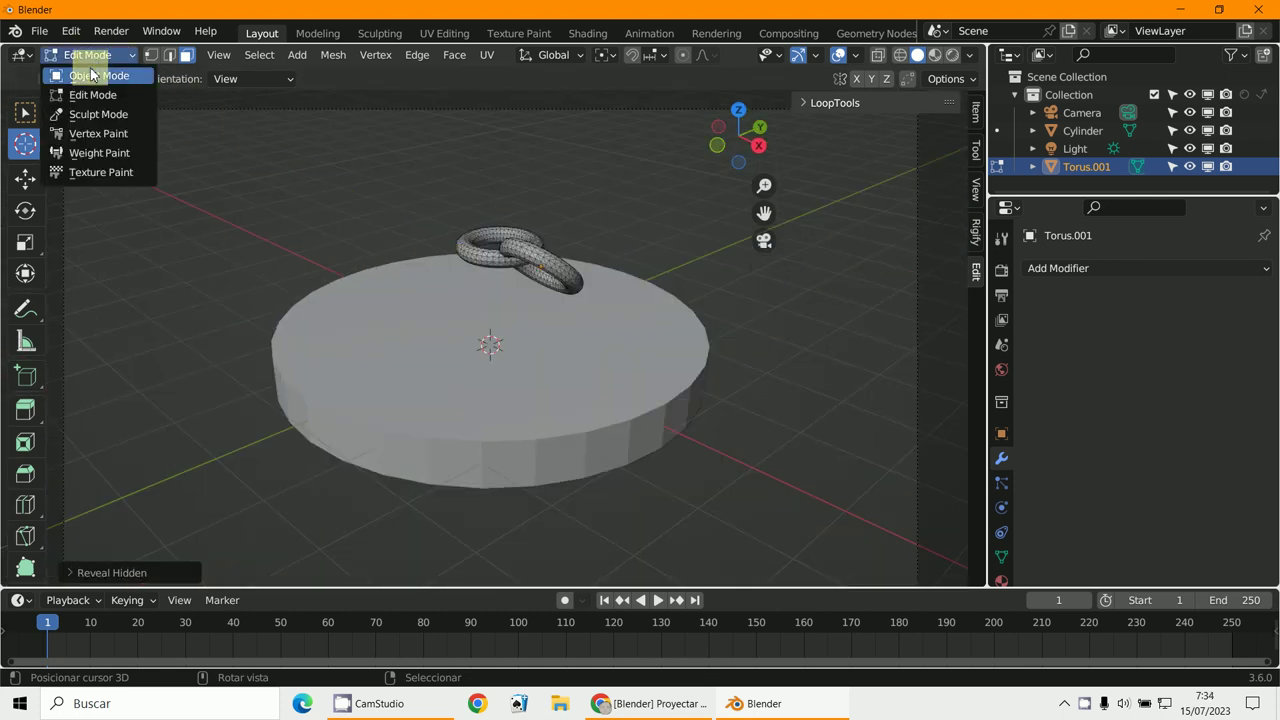
pyautogui.click(90, 74)
pyautogui.press('s')
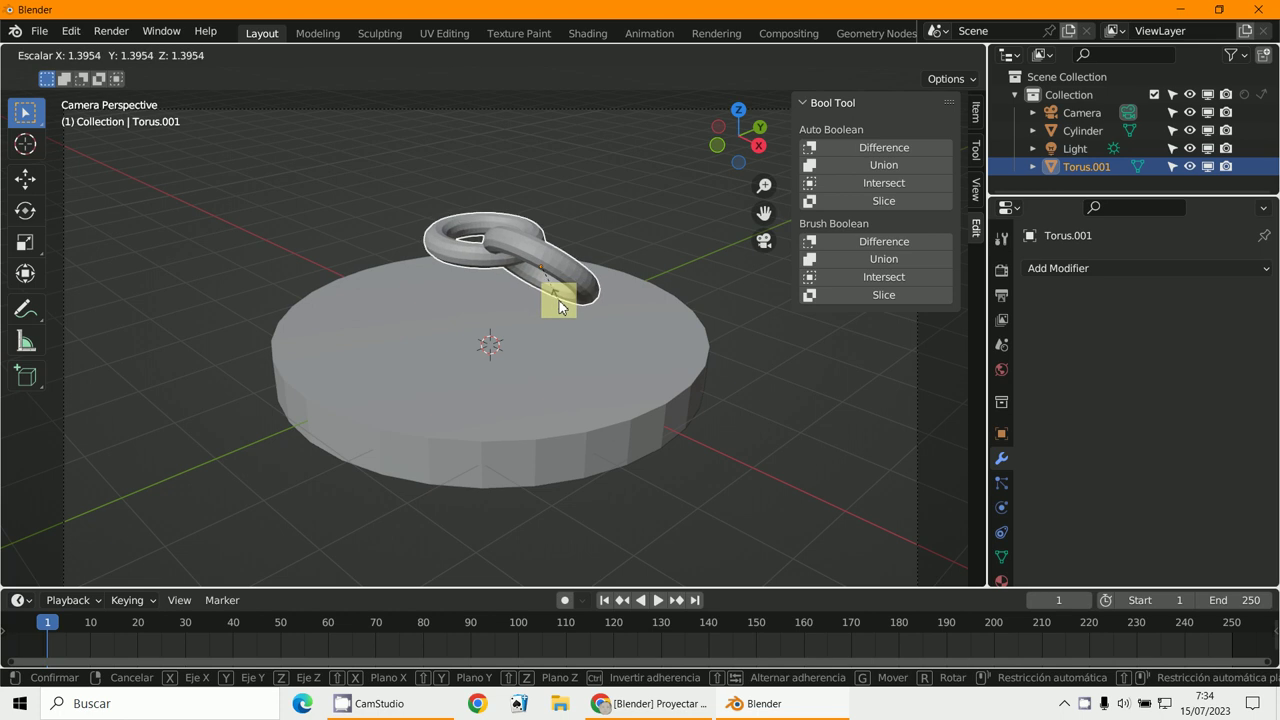
pyautogui.click(558, 301)
# Rotate the merged rings by about -14° in the camera view and move them toward the disc's centre.
pyautogui.press('r')
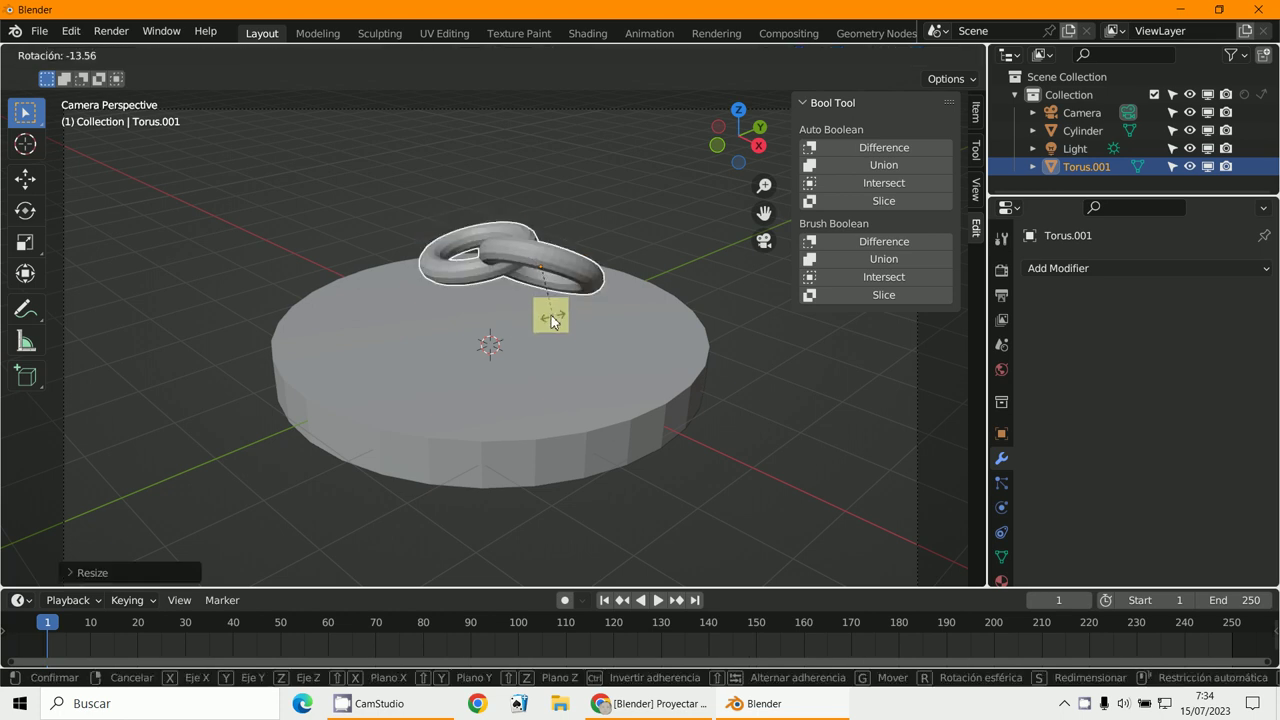
pyautogui.click(550, 318)
pyautogui.press('g')
pyautogui.click(531, 334)
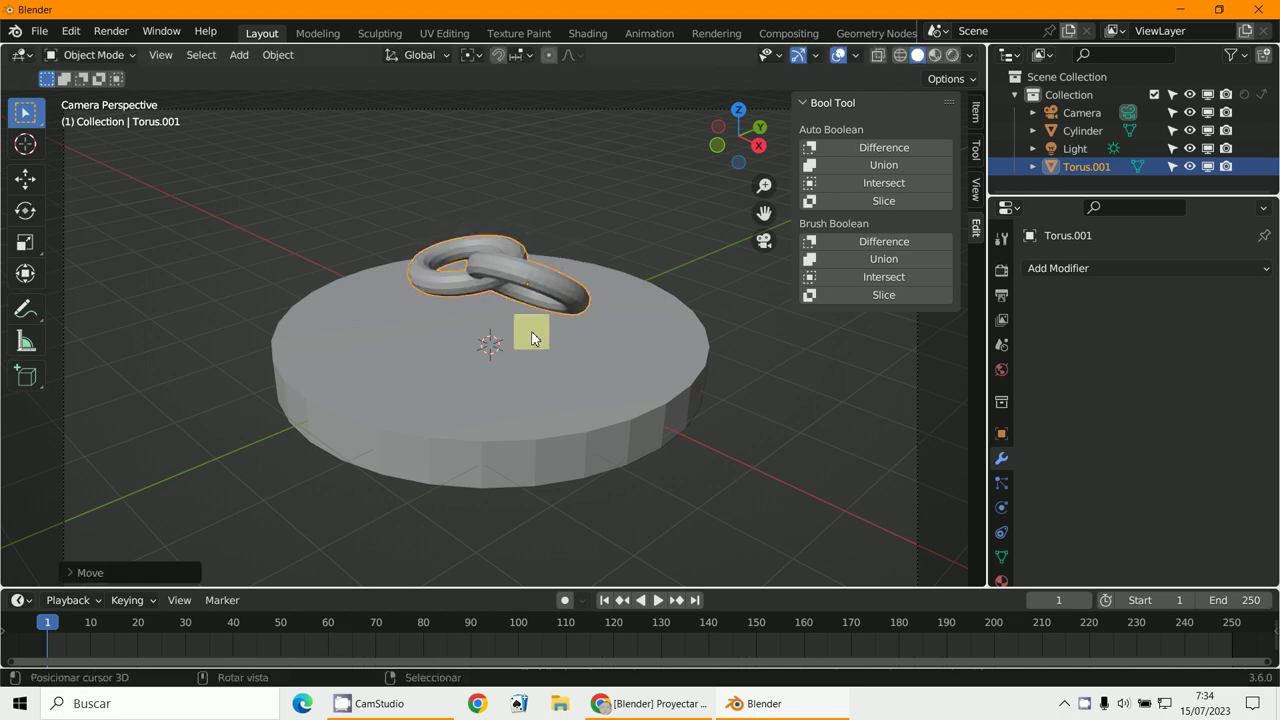
# In the front view, lower the merged rings about 0.3 m and tilt them so both rings sink into the disc's upper face.
pyautogui.press('KP_1')
pyautogui.keyDown('shift'); pyautogui.moveTo(562, 340); pyautogui.dragTo(598, 318, button='middle'); pyautogui.keyUp('shift')
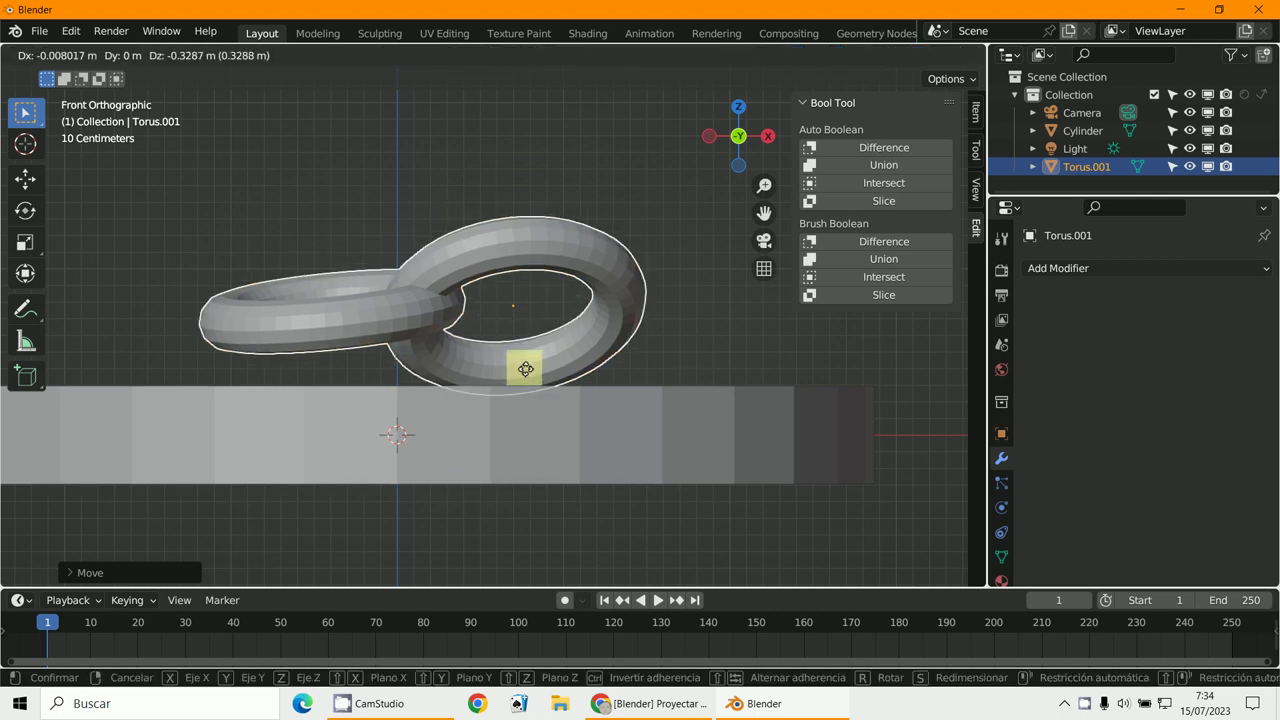
pyautogui.click(533, 366)
pyautogui.press('r')
pyautogui.click(580, 352)
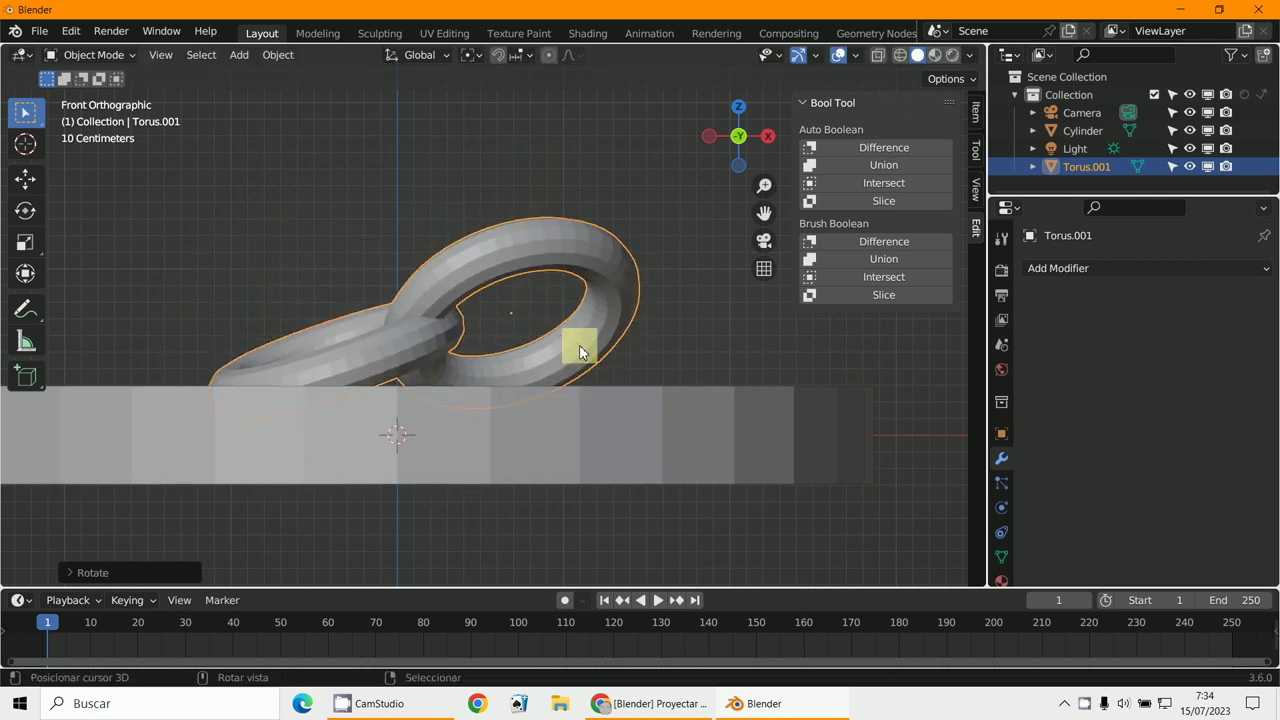
pyautogui.moveTo(580, 349); pyautogui.dragTo(416, 381, button='middle')
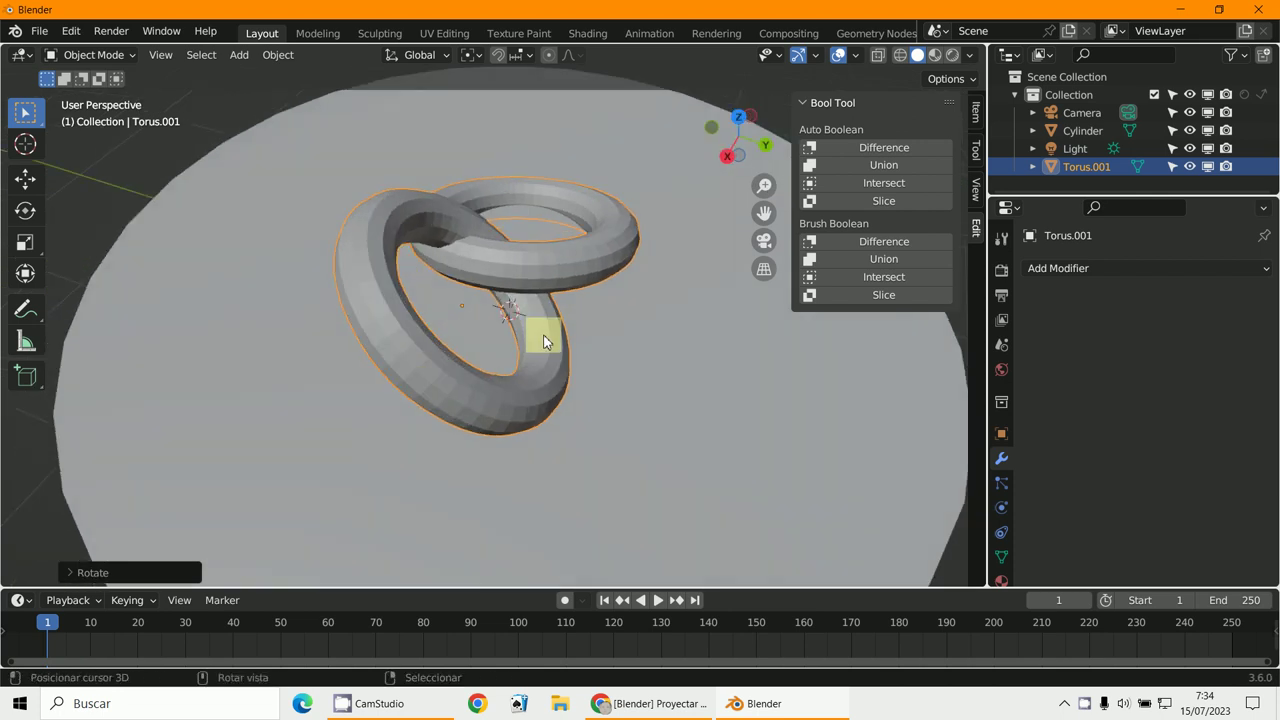
pyautogui.moveTo(543, 337); pyautogui.dragTo(634, 406, button='middle')
pyautogui.press('KP_0')
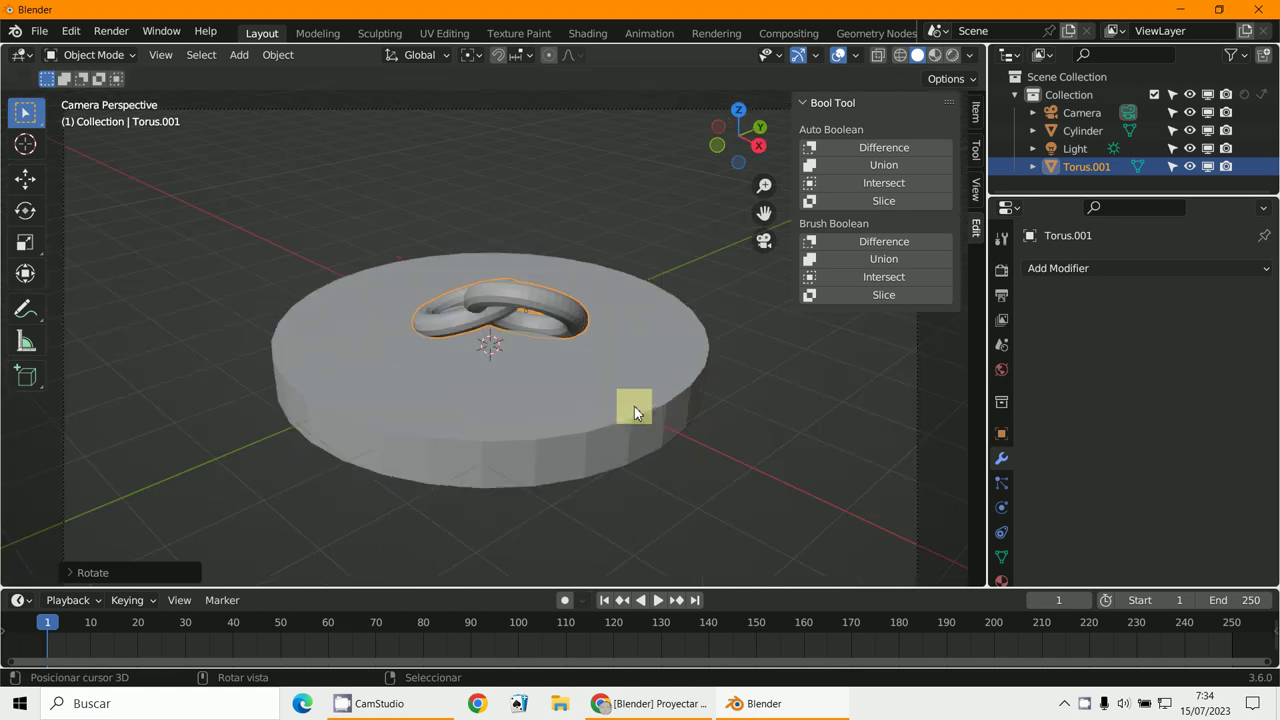
# Lock the camera to the view, orbit it to frame the disc and rings from another side, and unlock it.
pyautogui.press('Home')
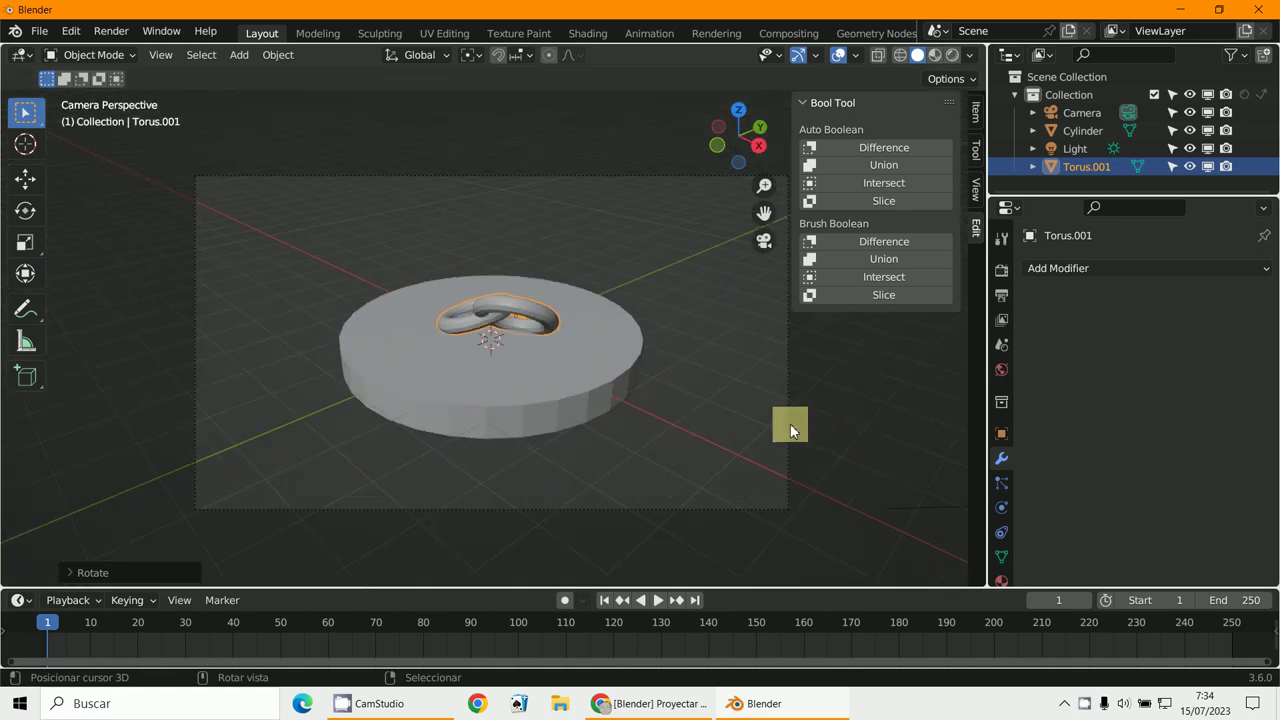
pyautogui.press('n')
pyautogui.press('n')
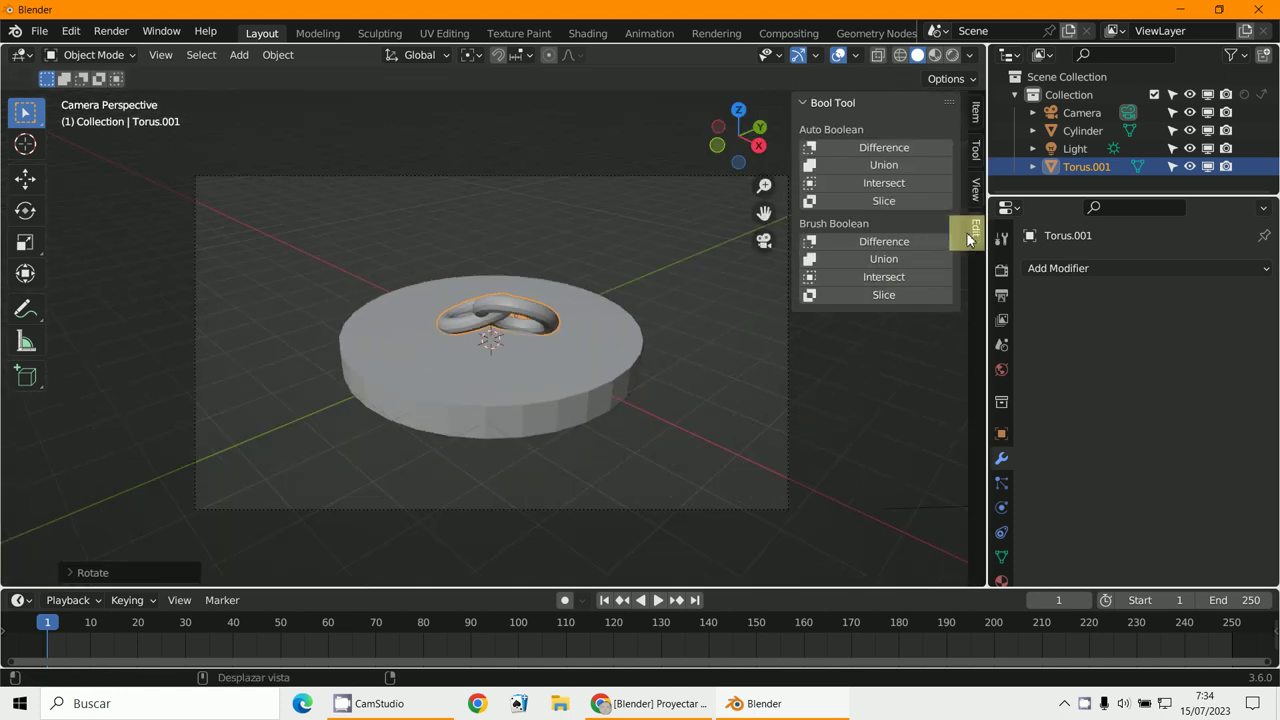
pyautogui.click(781, 407)
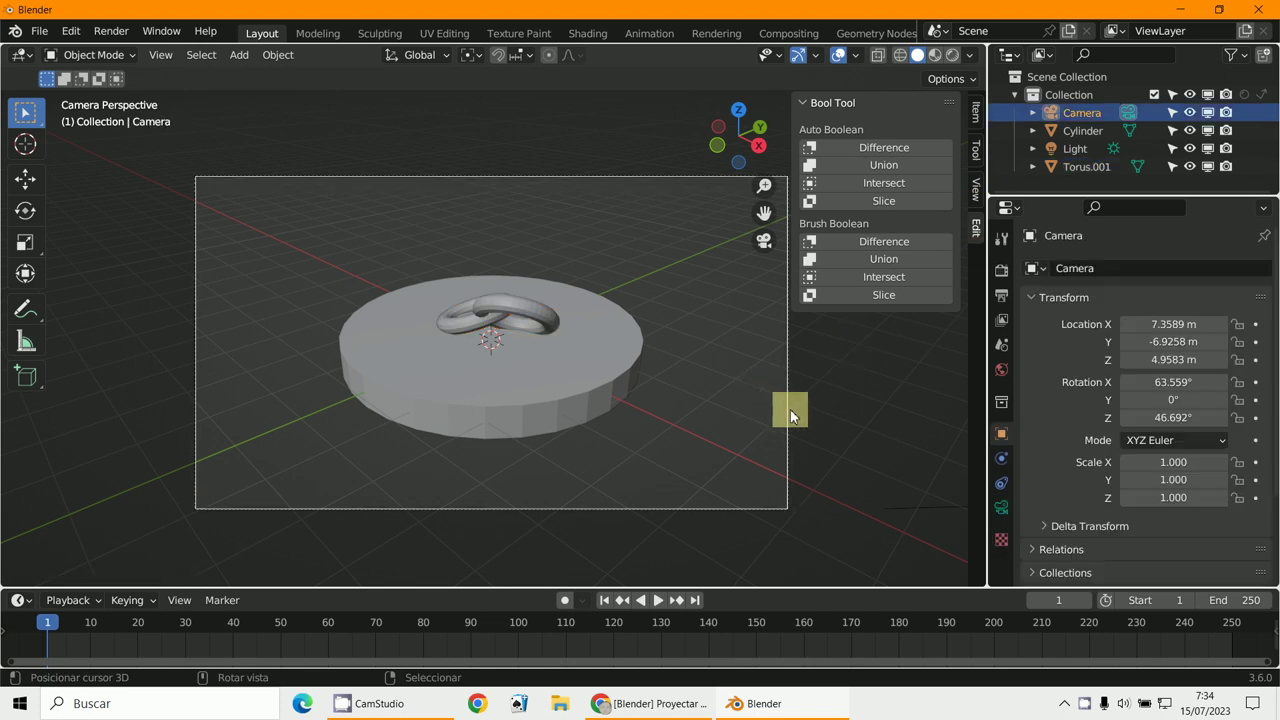
pyautogui.click(975, 192)
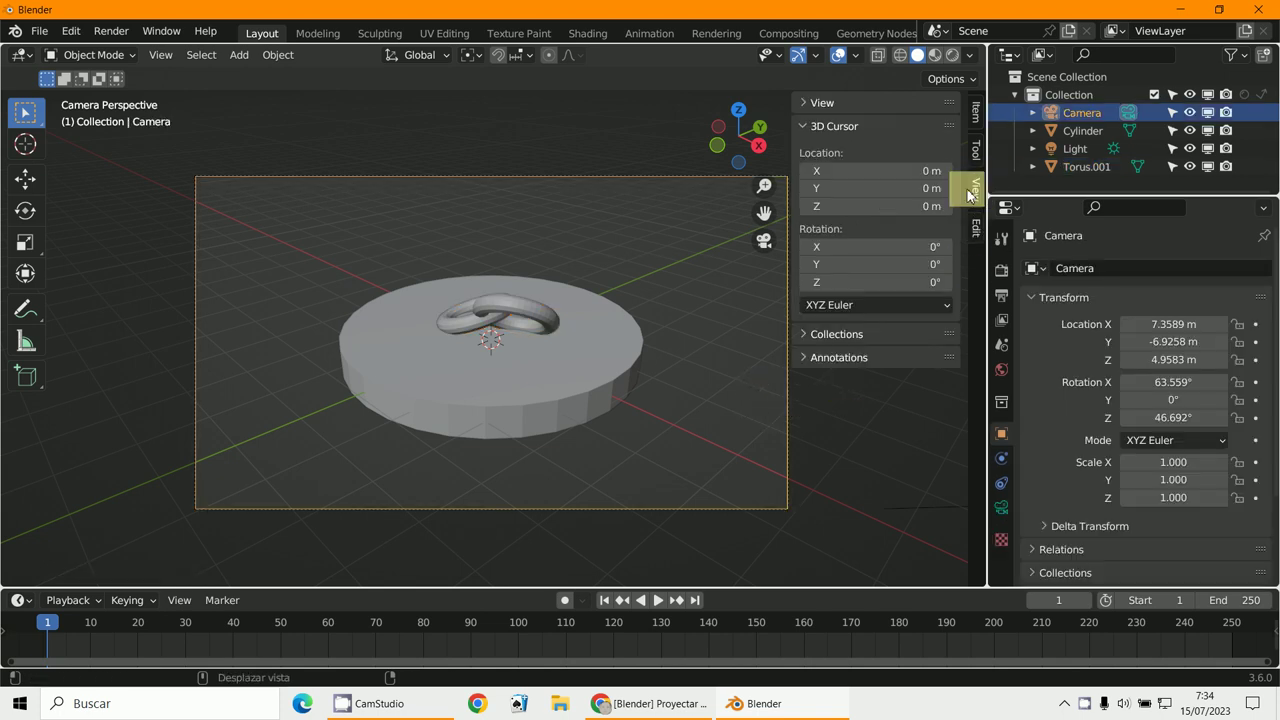
pyautogui.click(812, 107)
pyautogui.click(870, 324)
pyautogui.moveTo(720, 370); pyautogui.dragTo(644, 388, button='middle')
pyautogui.moveTo(838, 346); pyautogui.dragTo(855, 331, button='middle')
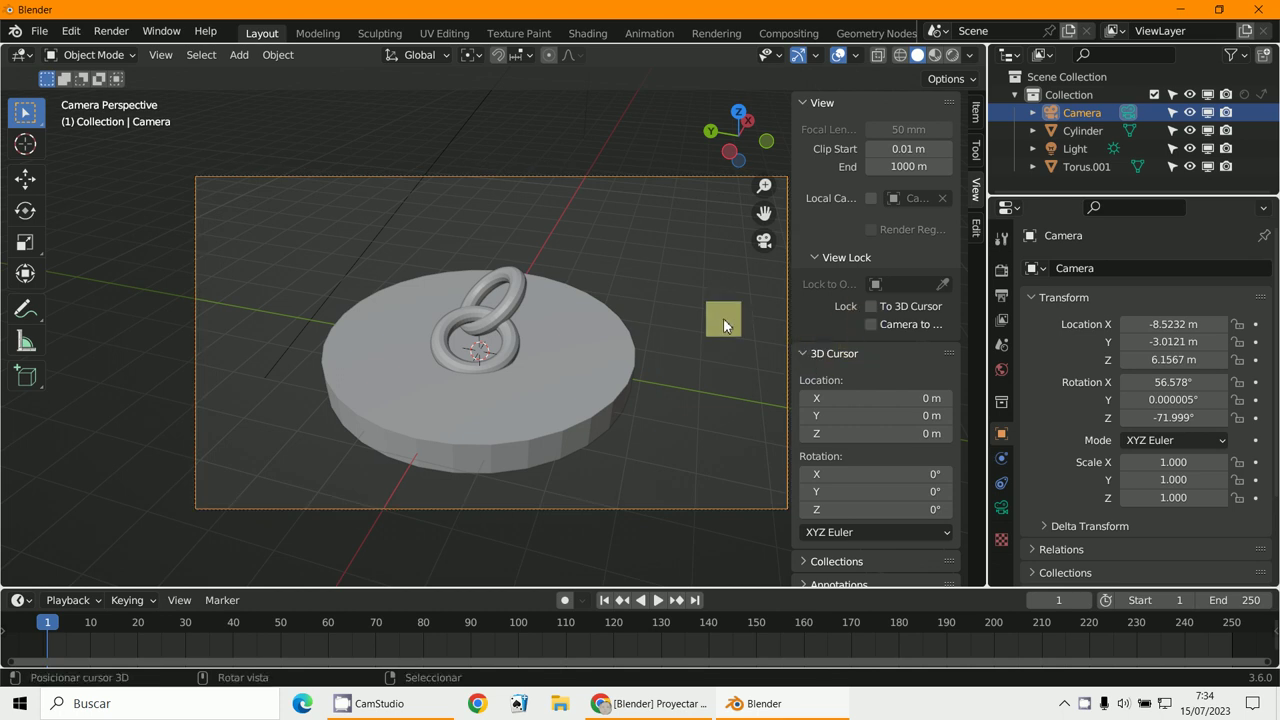
pyautogui.press('n')
# Select the merged rings and the disc, with the disc active, and join them with Bool Tool's Auto Boolean Union.
pyautogui.moveTo(499, 352)
pyautogui.mouseDown(button='middle')
pyautogui.moveTo(323, 314)
pyautogui.moveTo(334, 329)
pyautogui.moveTo(485, 357)
pyautogui.mouseUp(button='middle')
pyautogui.scroll(-2, 625, 366)
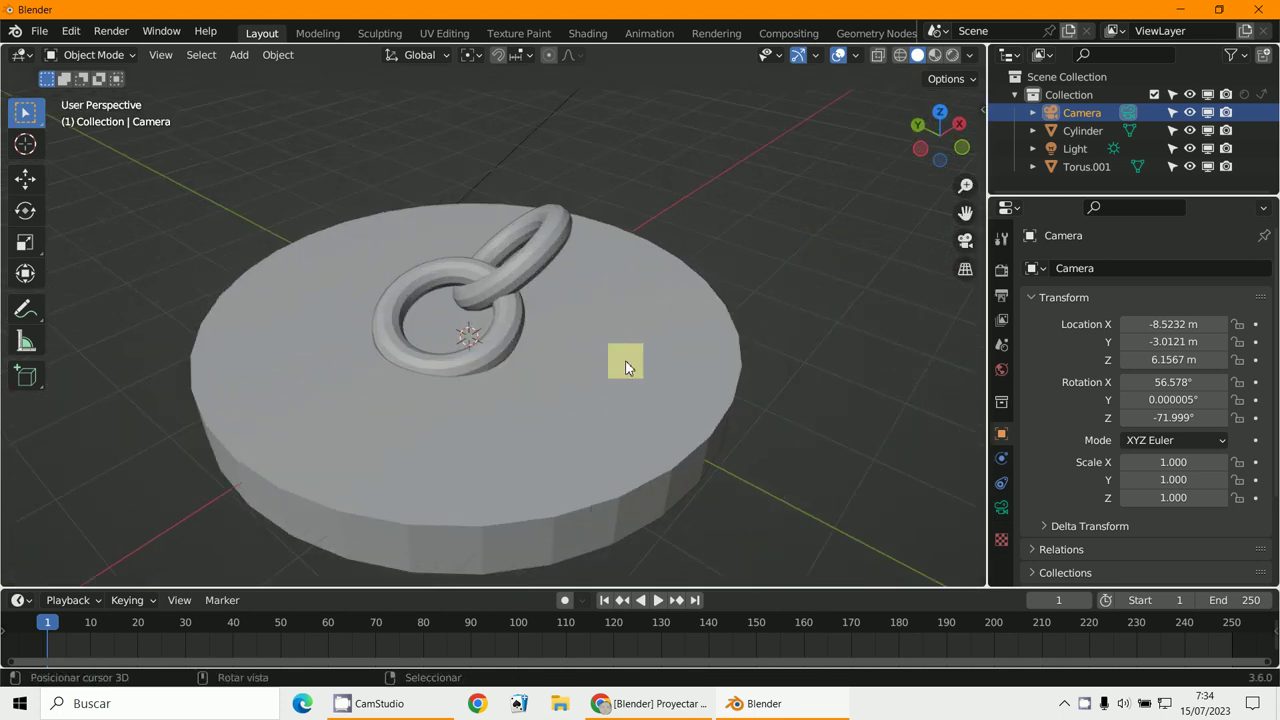
pyautogui.scroll(2, 526, 320)
pyautogui.click(535, 265)
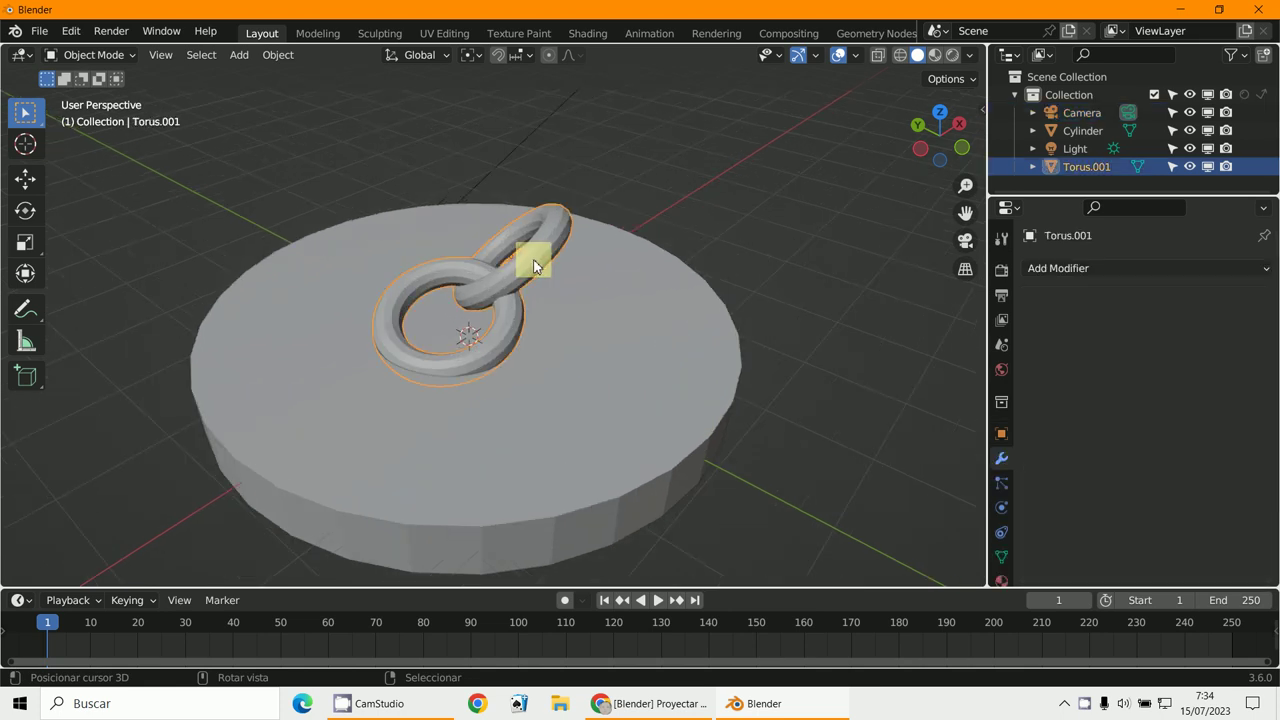
pyautogui.keyDown('shift'); pyautogui.click(547, 388); pyautogui.keyUp('shift')
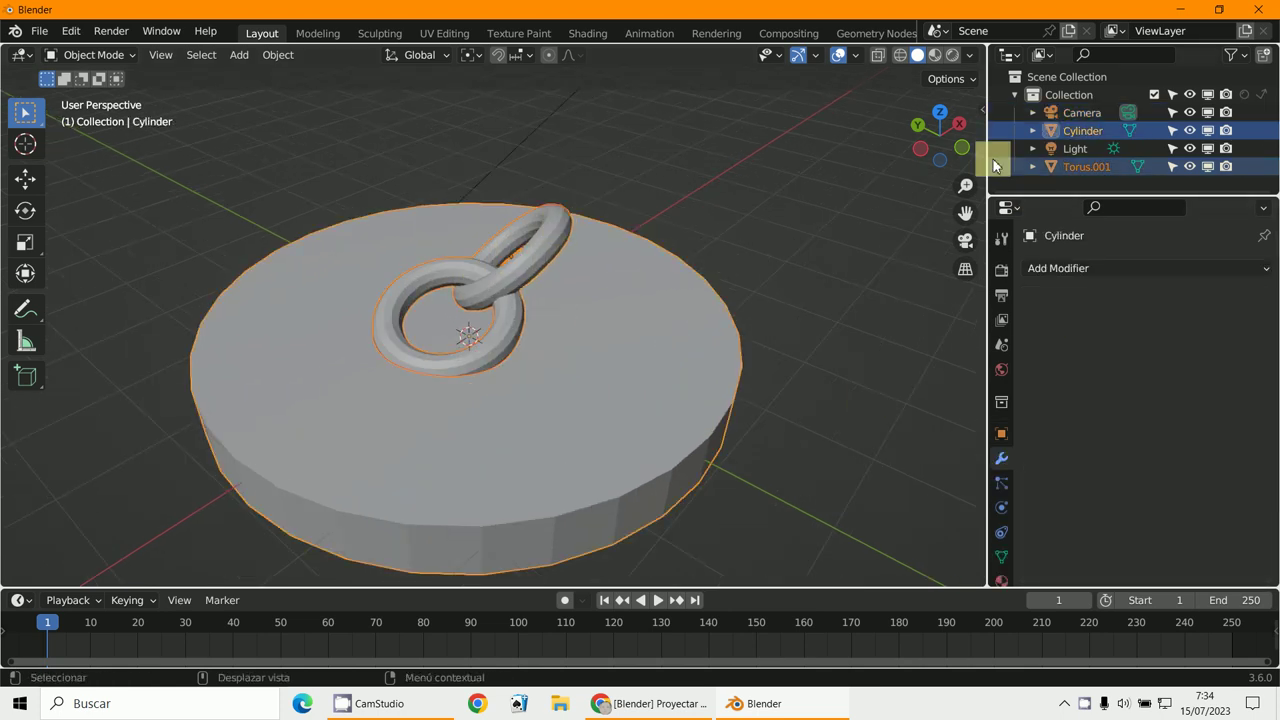
pyautogui.moveTo(985, 157); pyautogui.dragTo(960, 186)
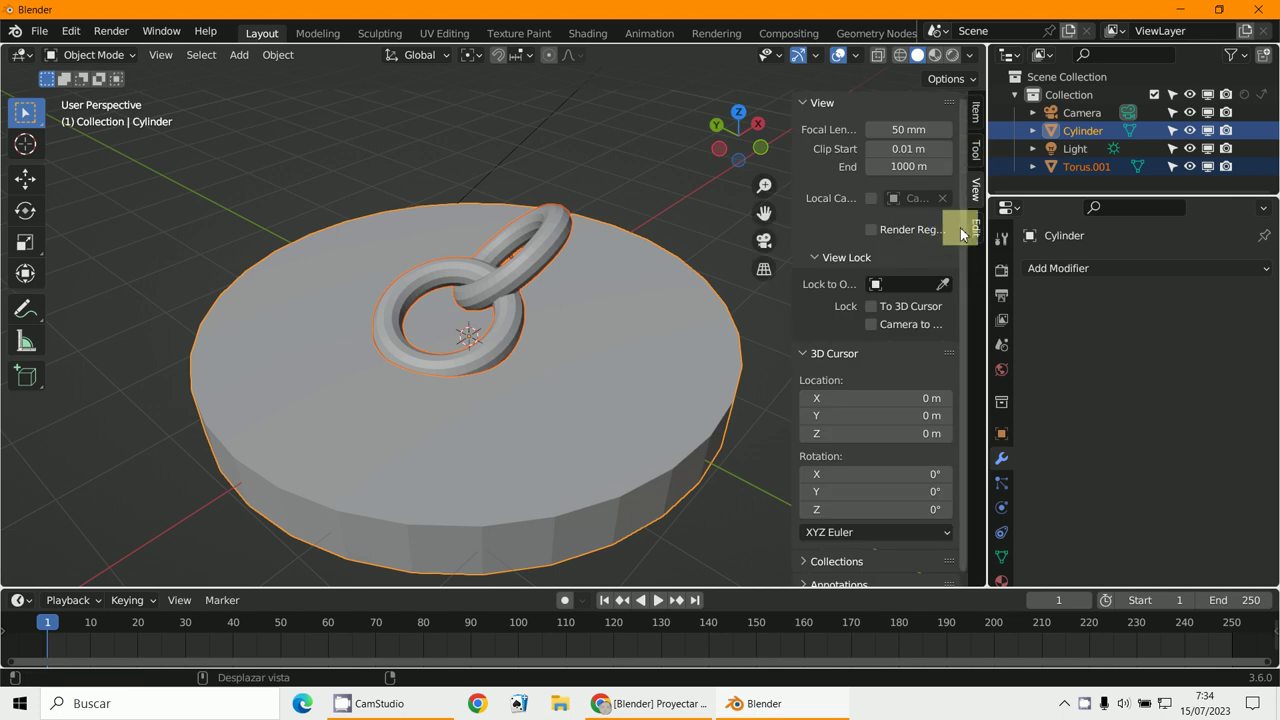
pyautogui.click(975, 228)
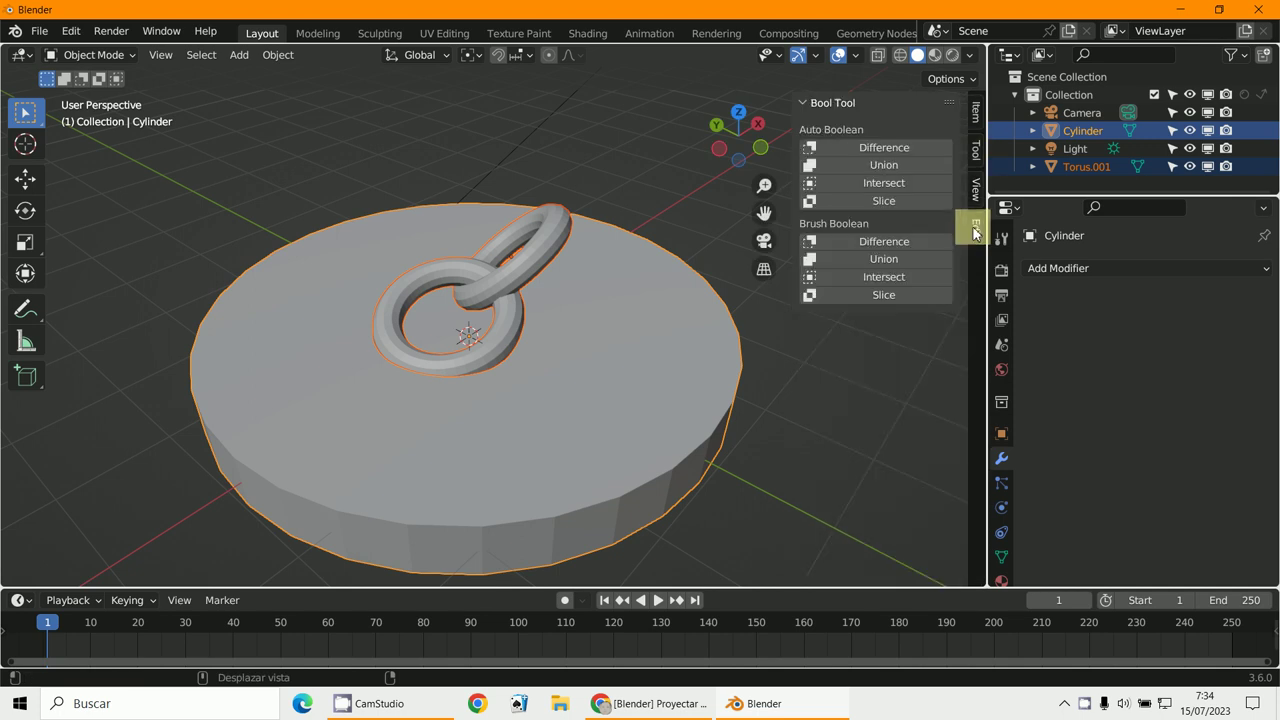
pyautogui.click(884, 168)
# Select the whole joined mesh in Edit Mode, triangulate its faces, and convert the triangles back to quads.
pyautogui.scroll(3, 383, 405)
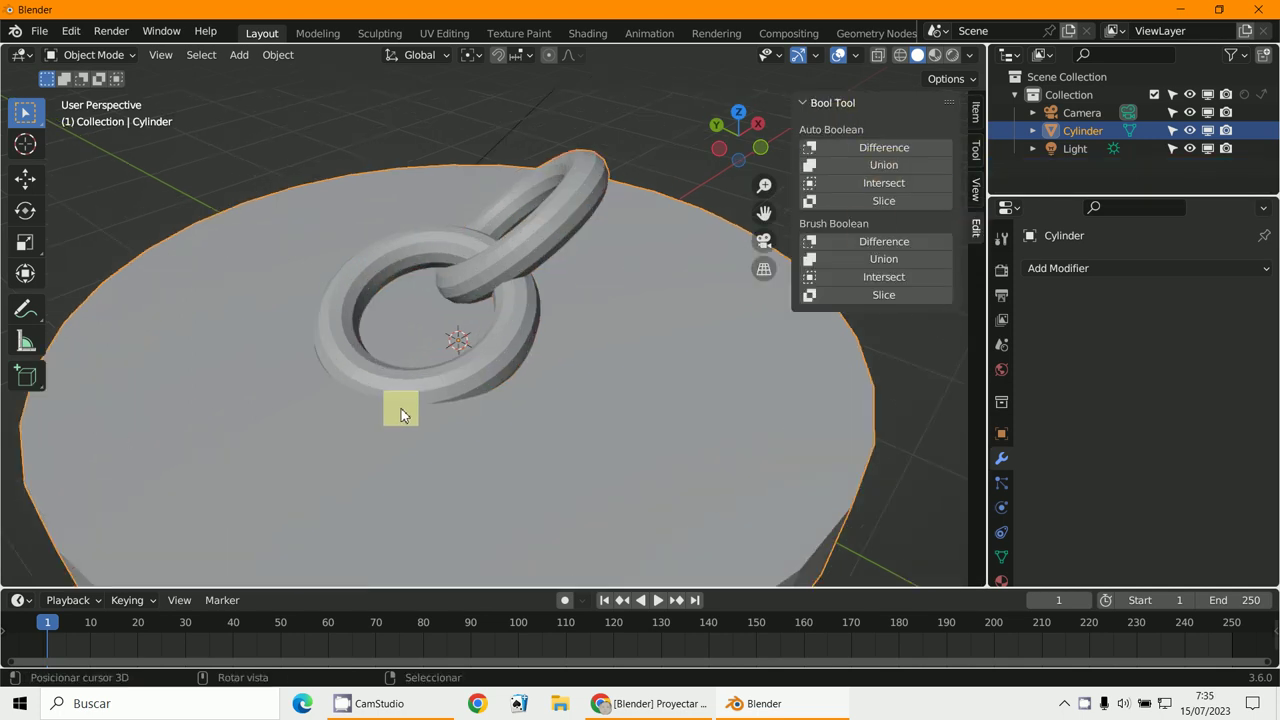
pyautogui.click(94, 54)
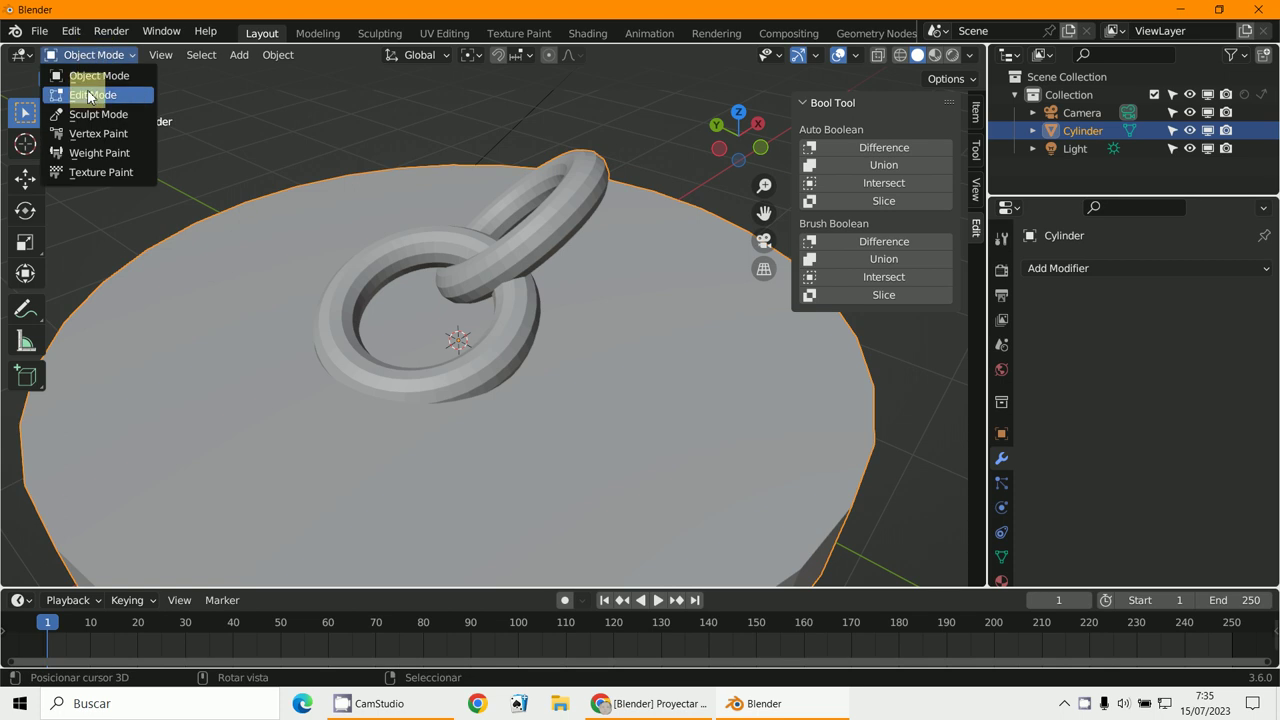
pyautogui.click(86, 90)
pyautogui.press('a')
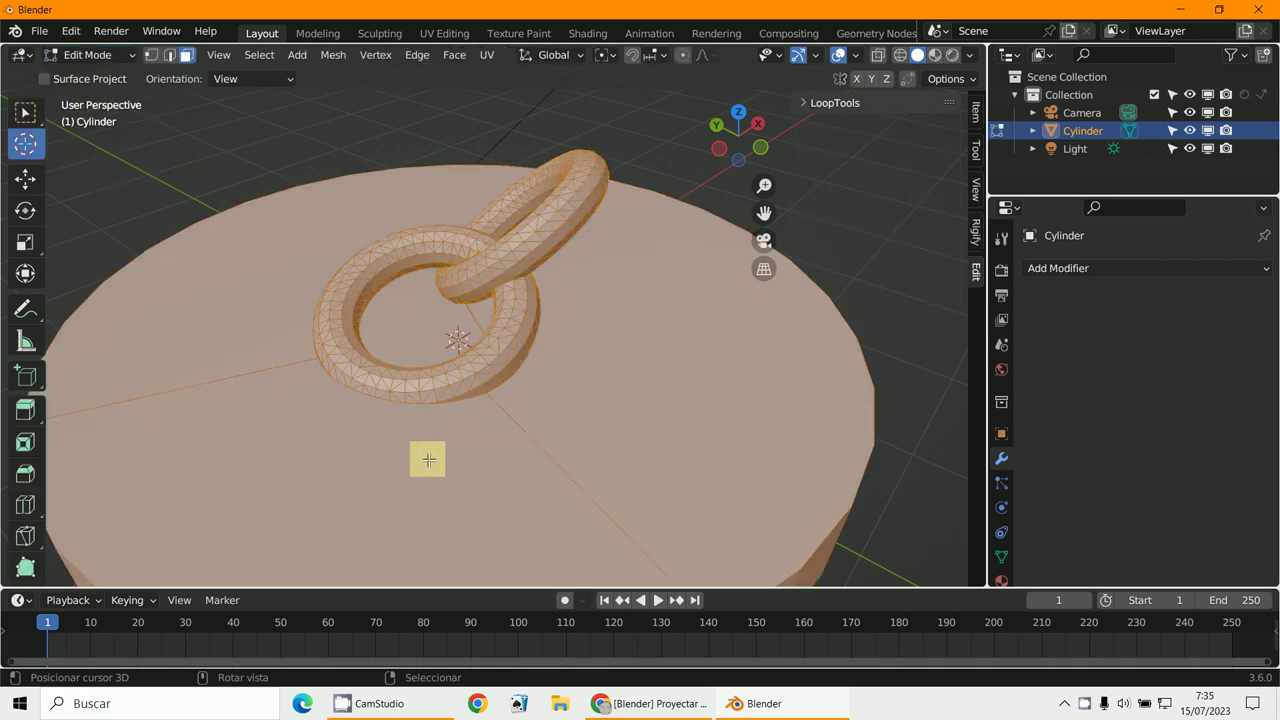
pyautogui.hotkey('ctrl', 't')
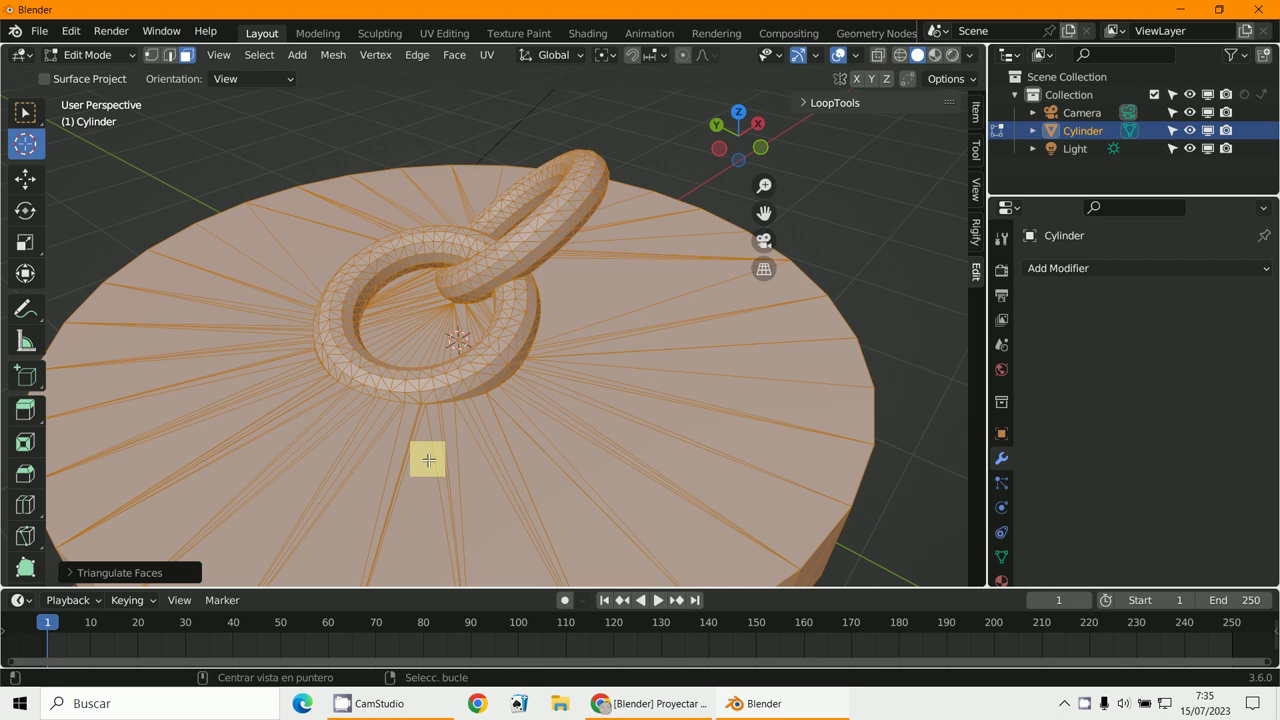
pyautogui.scroll(4, 500, 537)
pyautogui.moveTo(500, 537); pyautogui.dragTo(392, 403, button='middle')
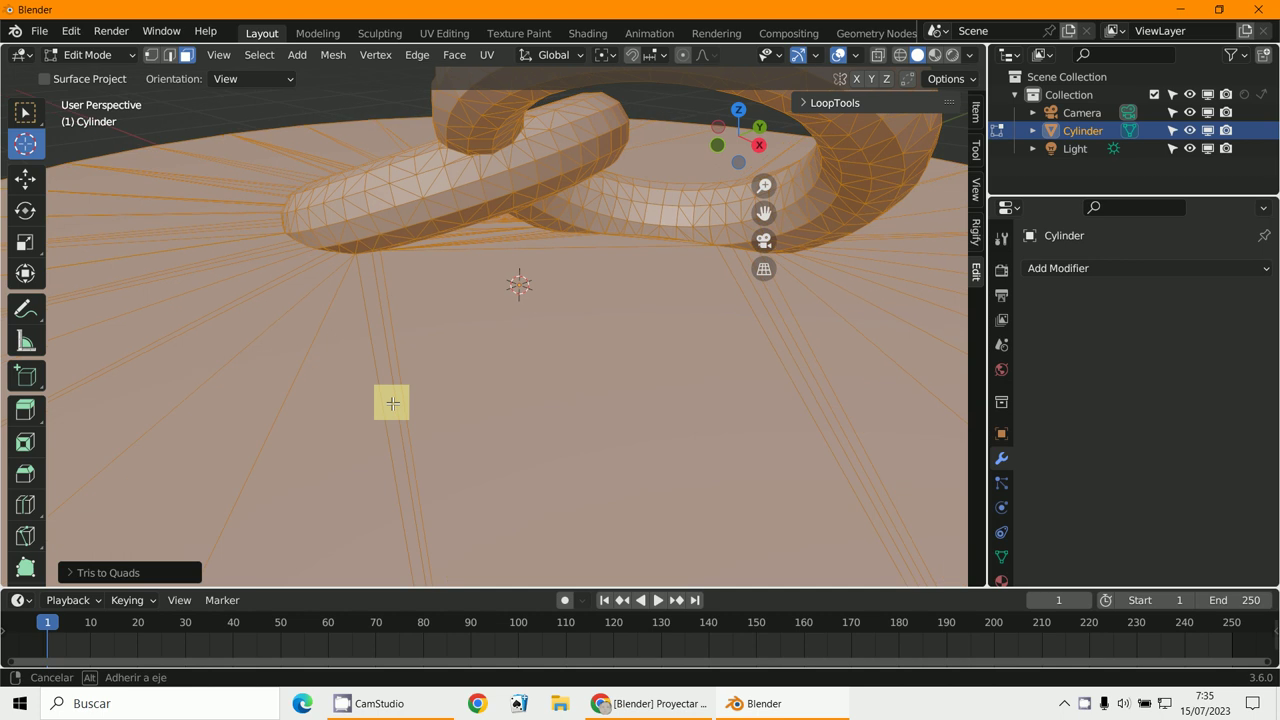
# Grow a face selection from the disc's underside, hide it to examine the joined mesh's interior, and reveal the faces again.
pyautogui.moveTo(524, 392); pyautogui.dragTo(522, 293, button='middle')
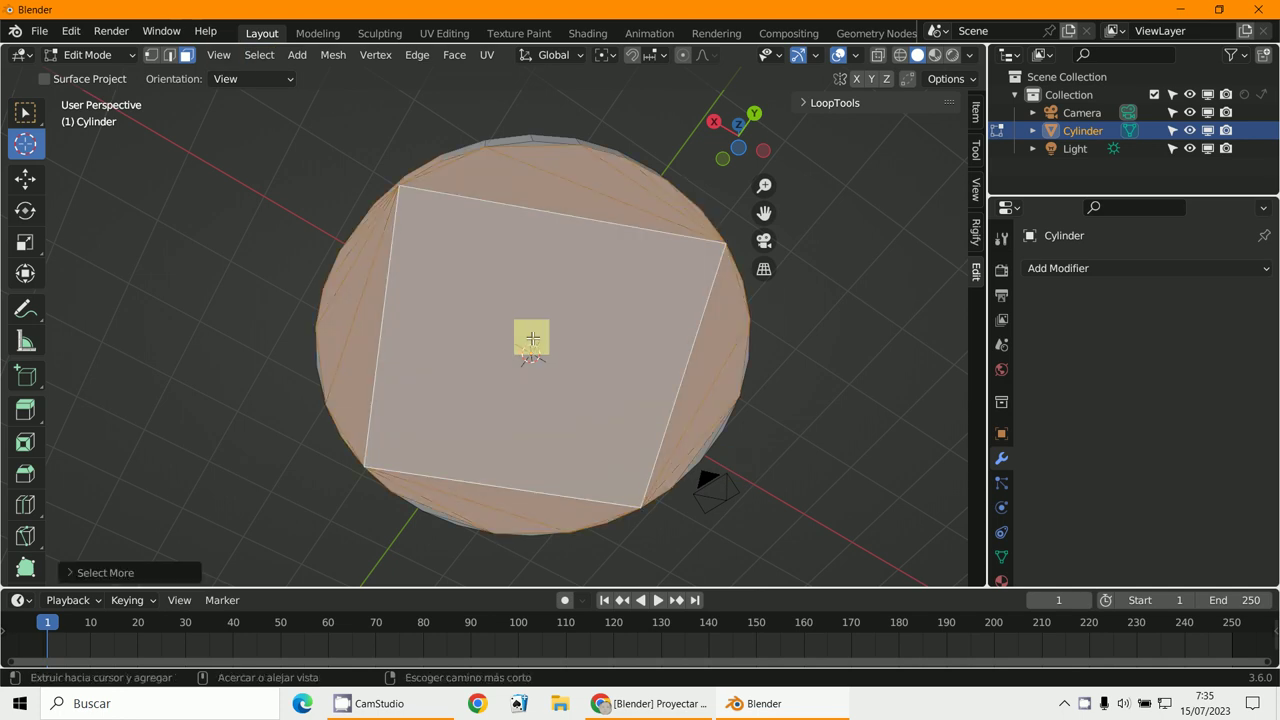
pyautogui.moveTo(820, 489); pyautogui.dragTo(317, 415, button='middle')
pyautogui.hotkey('alt', 'h')
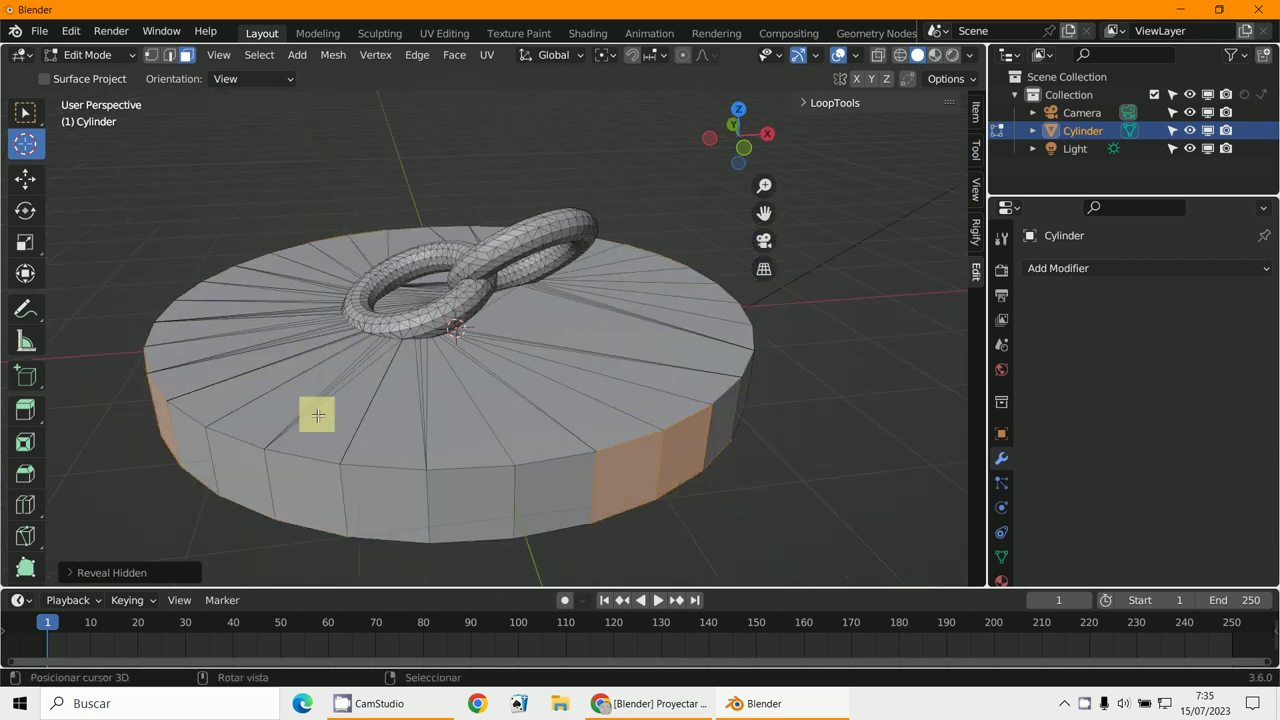
pyautogui.scroll(-3, 608, 494)
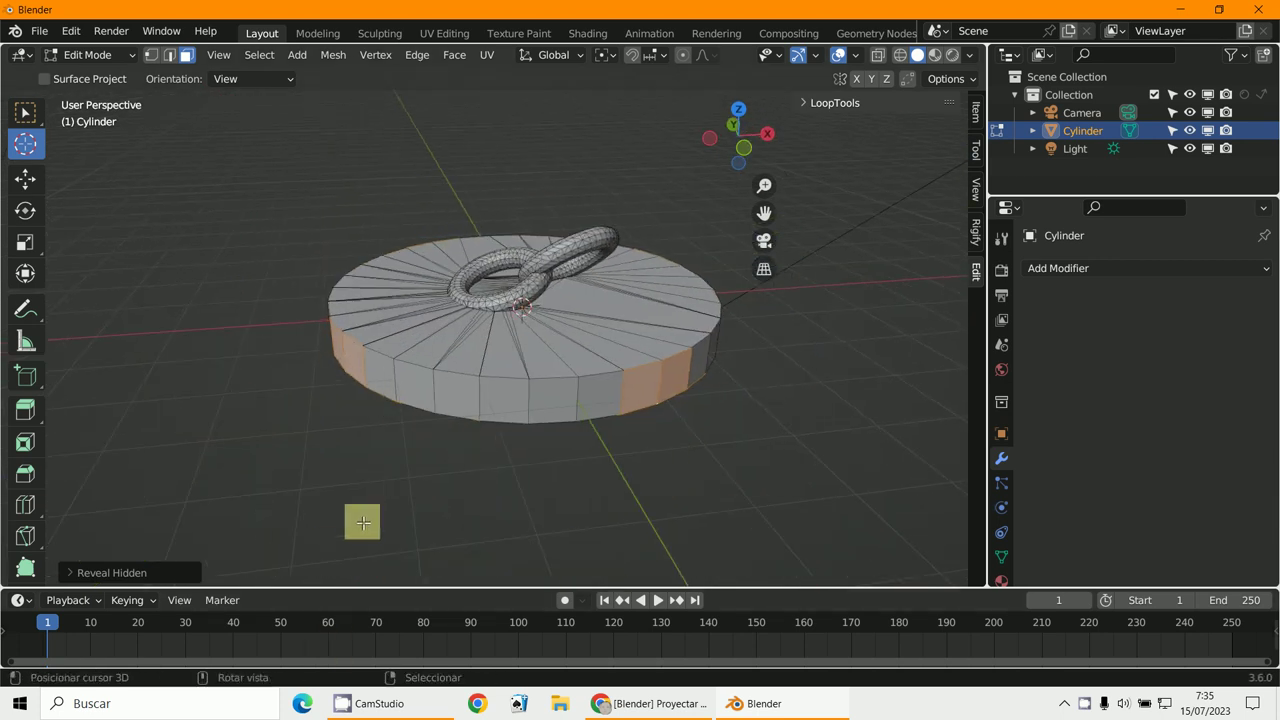
pyautogui.press('KP_0')
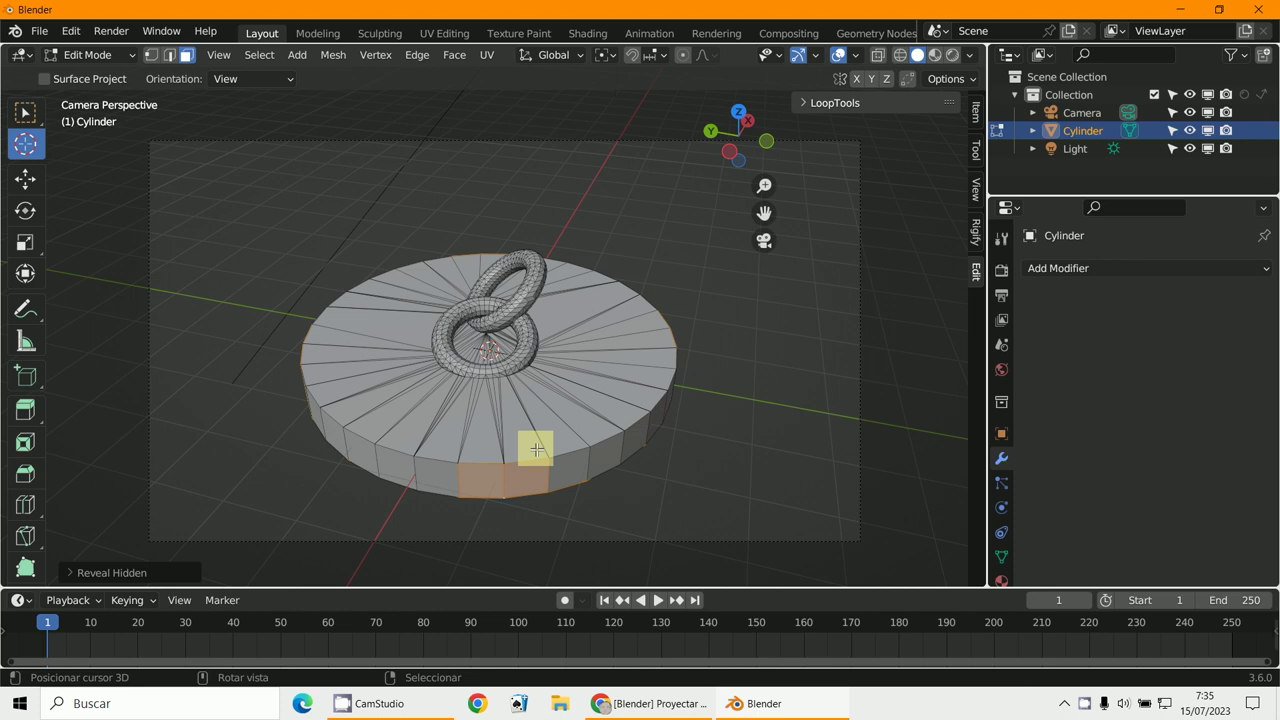